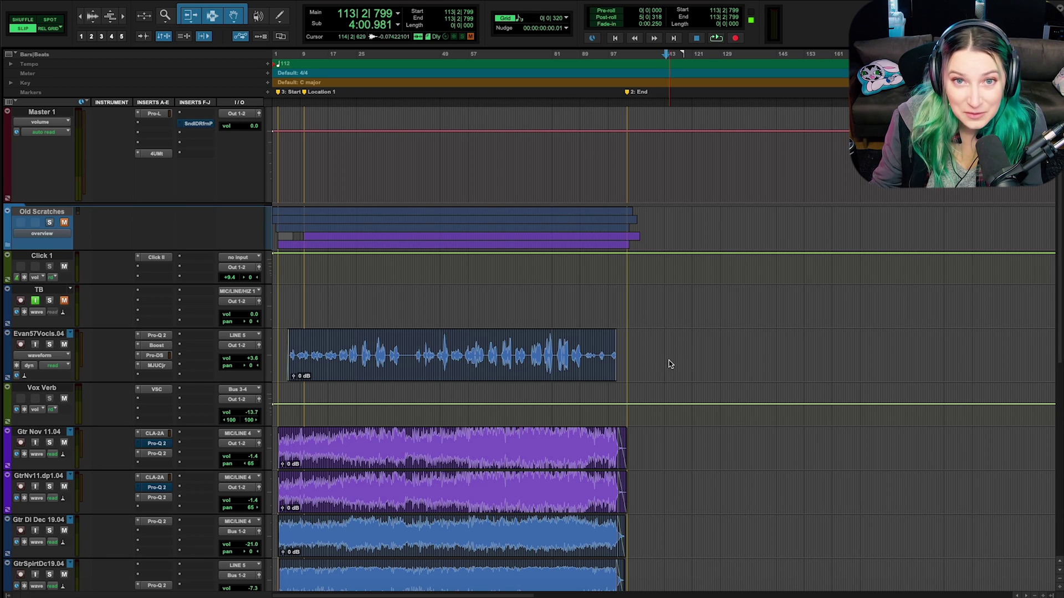
Switch to Grid mode and extend the start of the vocal clip back to 5|1|000
left_click(667, 352)
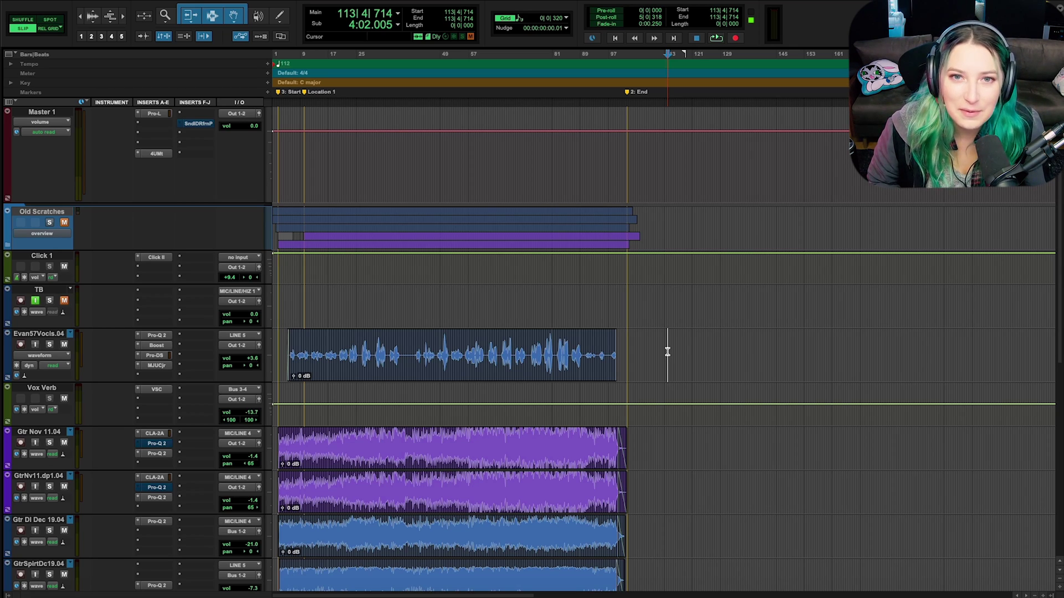
key("F4")
left_click(292, 295)
key("ctrl+]")
key("ctrl+]")
key("ctrl+]")
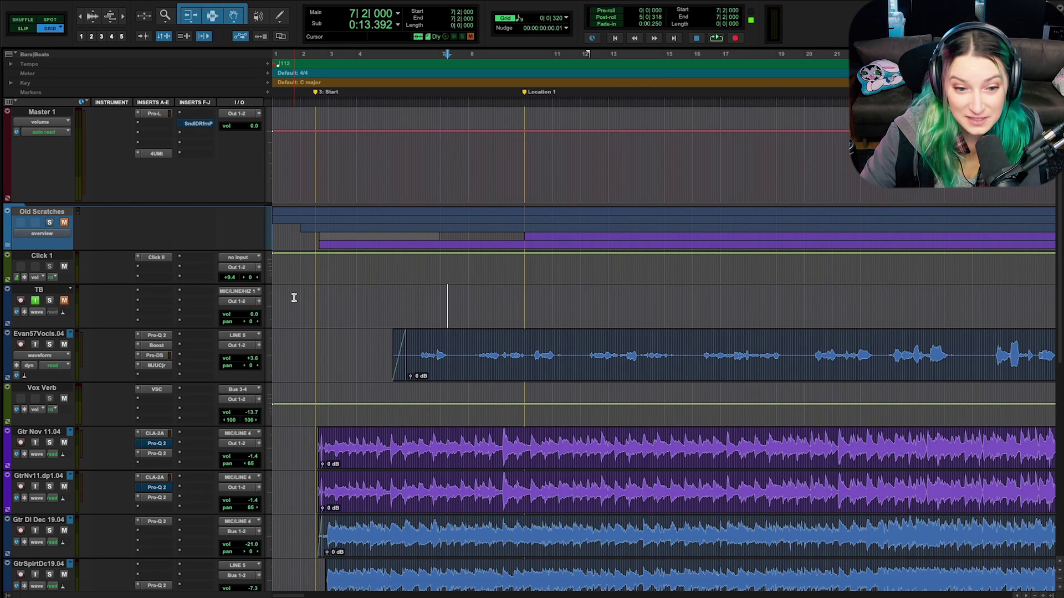
left_click(406, 299)
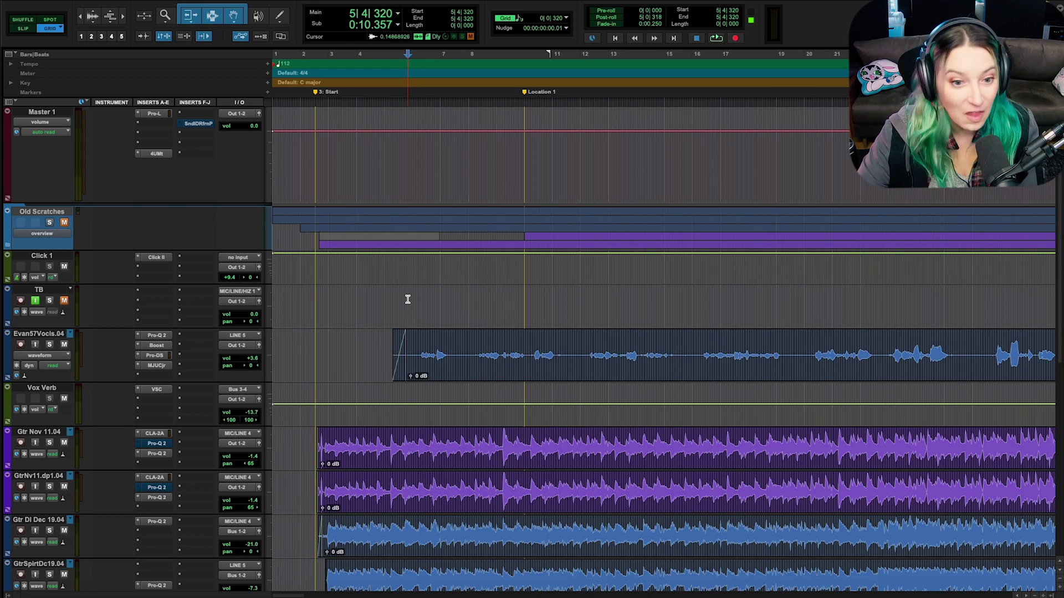
key("ctrl+]")
key("ctrl+]")
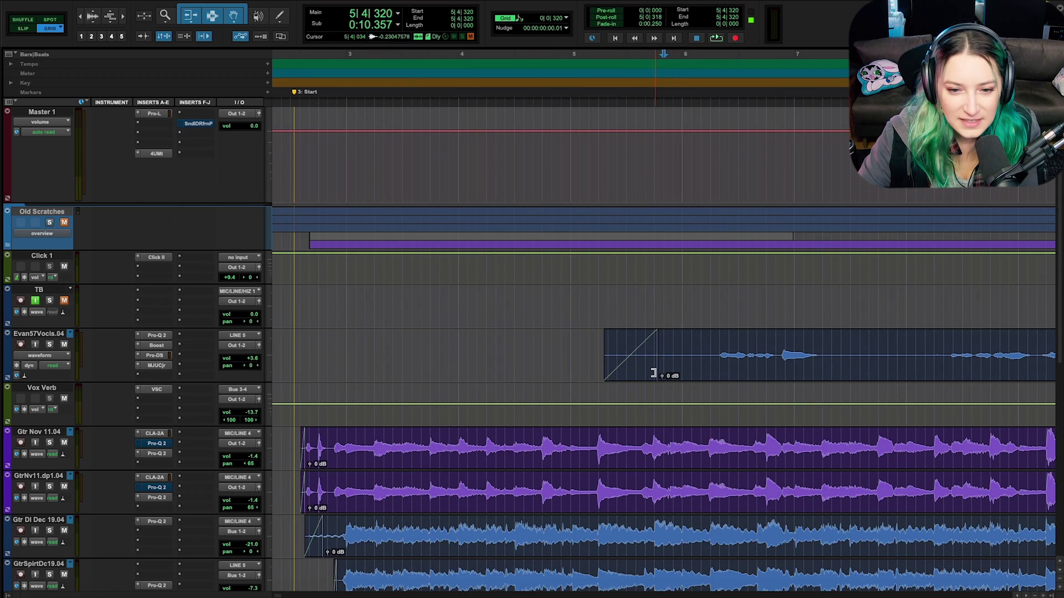
left_click_drag(654, 373, 571, 368)
Extend the start of the vocal clip off the grid to 4|4|779
key("ctrl+]")
key("ctrl+]")
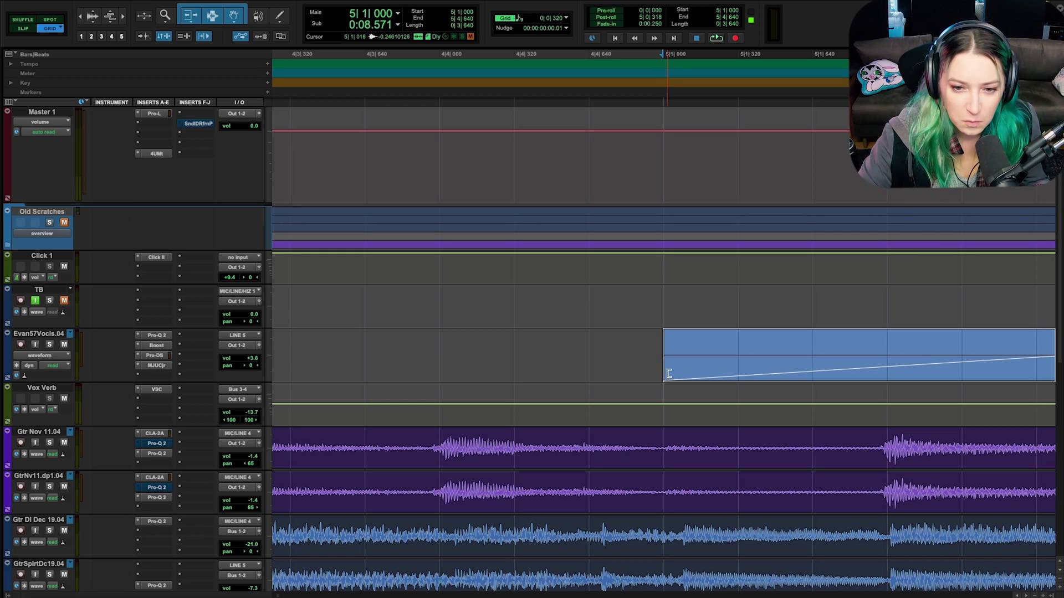
left_click_drag(669, 374, 623, 369)
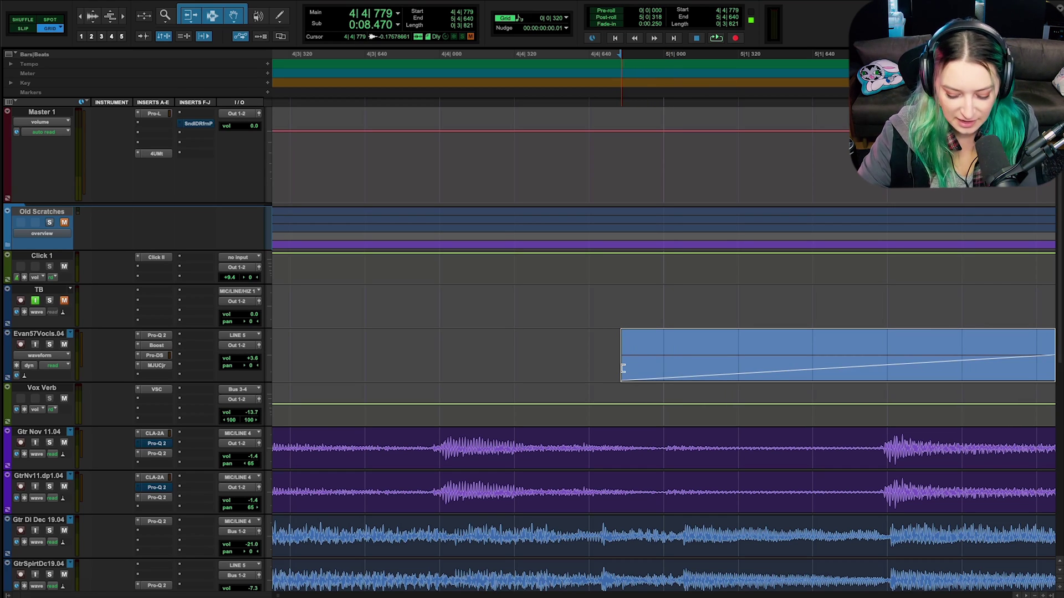
Trim the start of the vocal clip to 4|4|815, bypassing the grid while staying in Grid mode
key("ctrl+bracketleft")
key("ctrl+bracketleft")
key("ctrl+bracketleft")
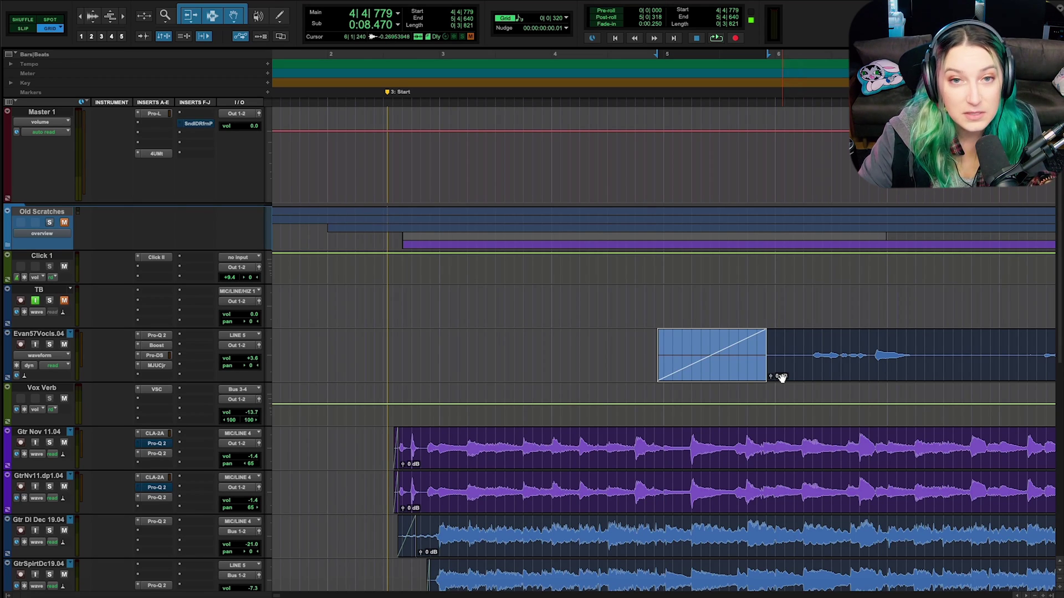
left_click(18, 29)
left_click(50, 28)
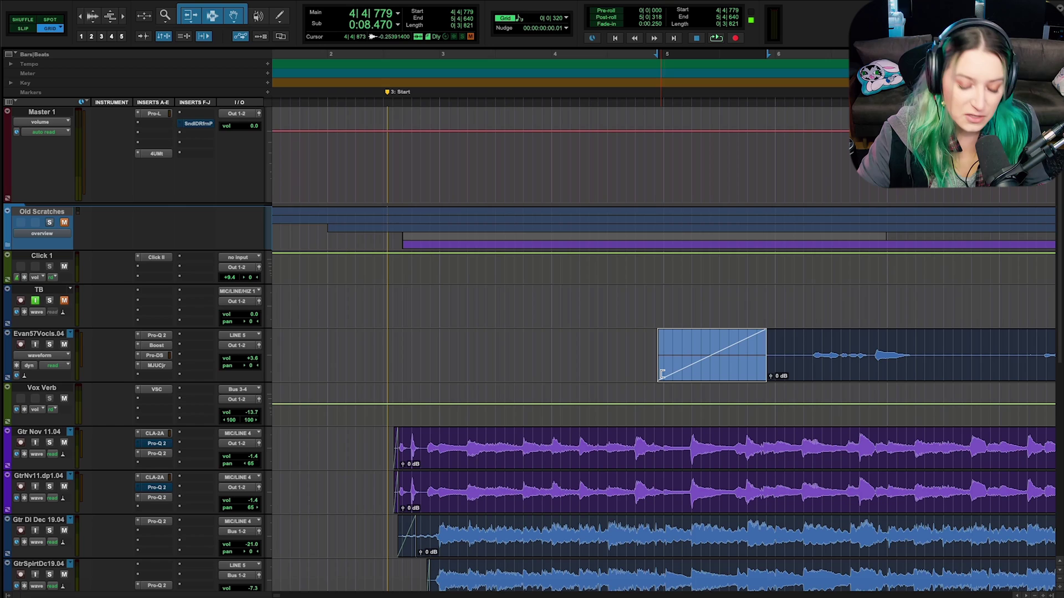
mouse_move(662, 375)
left_mouse_down()
mouse_move(690, 373)
mouse_move(660, 371)
left_mouse_up()
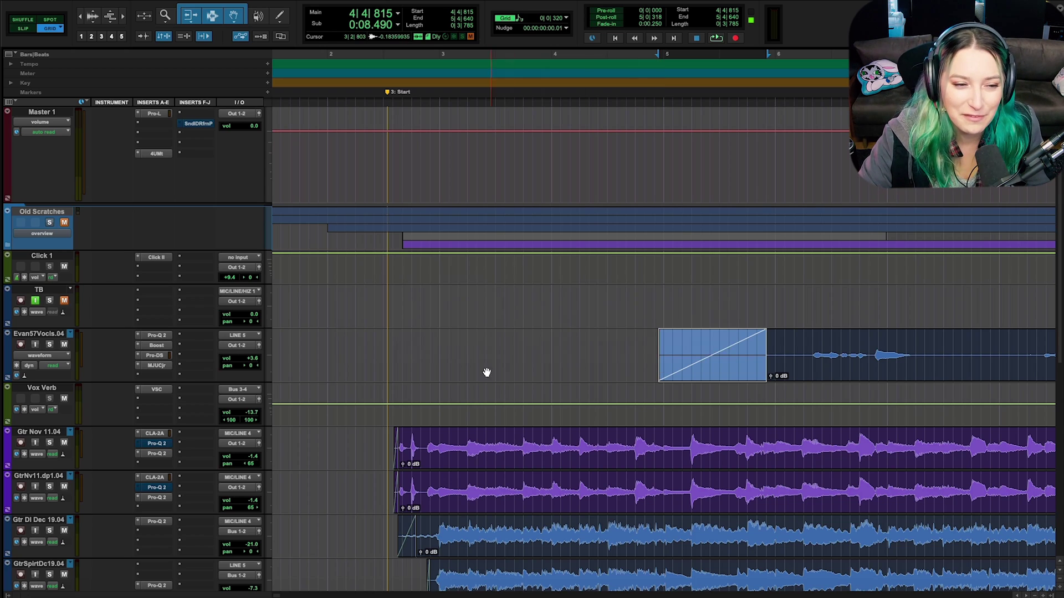
Select the vocal track, open its Pro-Q 2 insert and toggle the plug-in's bypass on and off
left_click(45, 336)
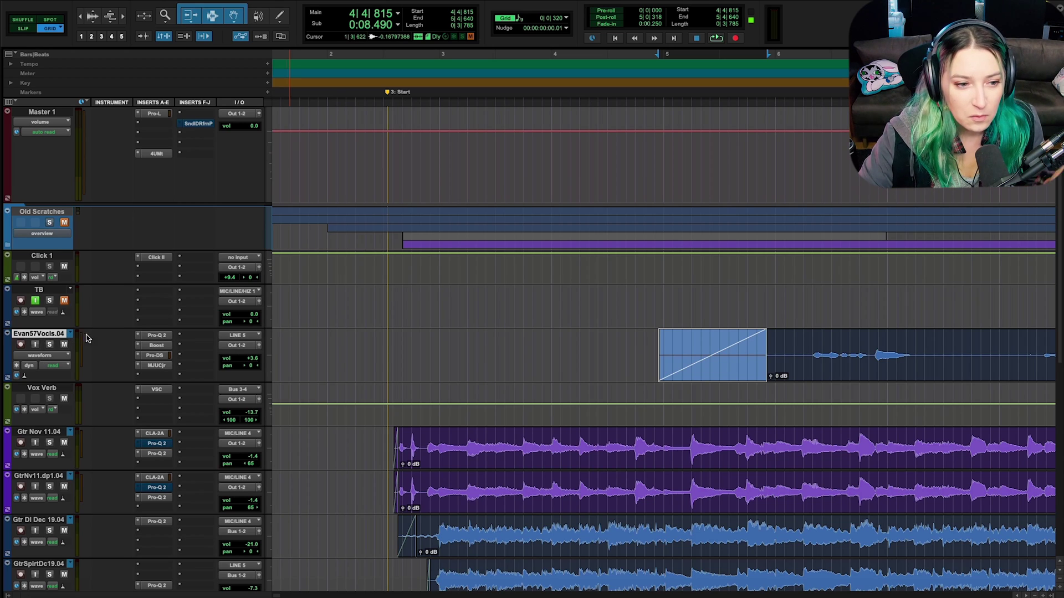
left_click(158, 337)
left_click(157, 337)
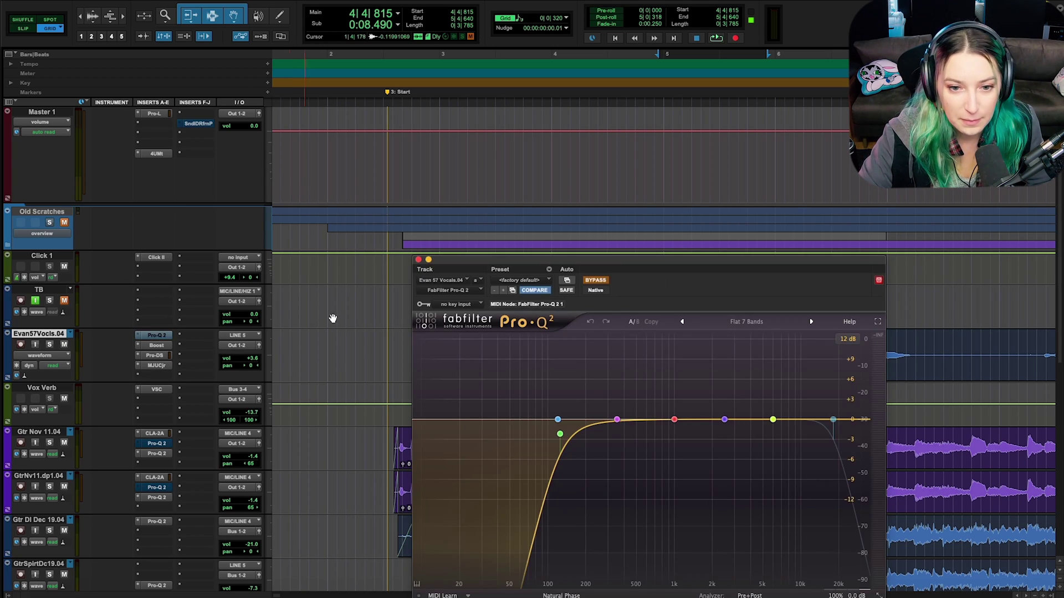
left_click(159, 336, "super")
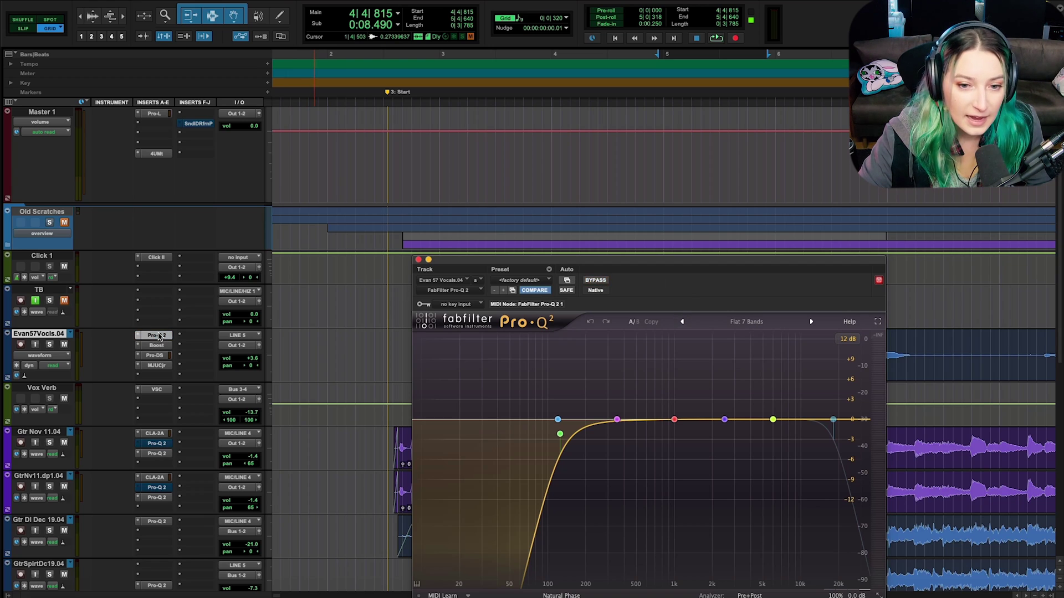
left_click(159, 337, "super")
left_click(159, 336, "super")
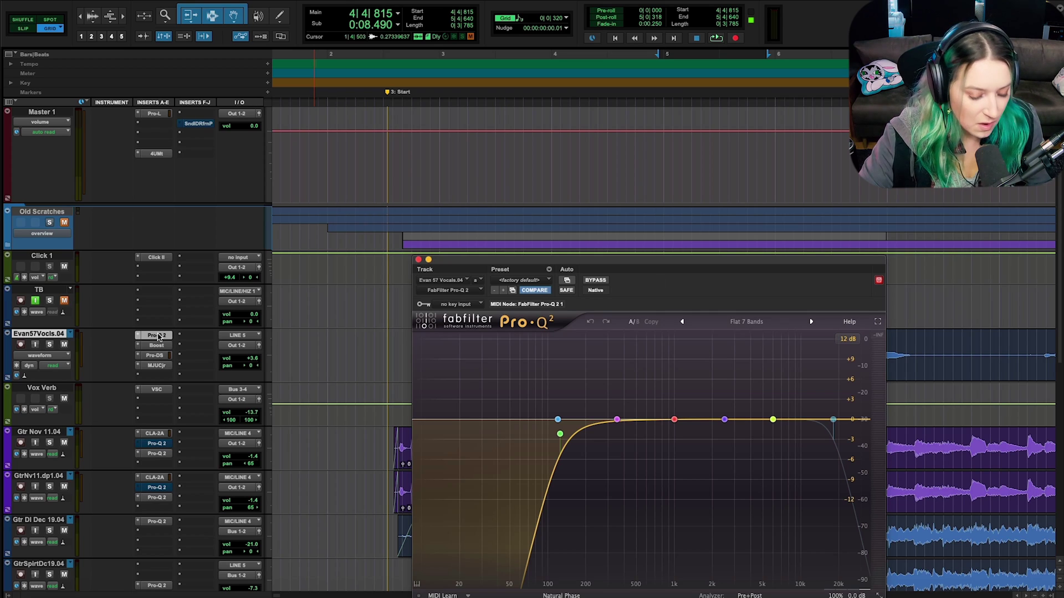
Copy the vocal track's Pro-Q 2 insert to the TB track's first insert slot, and remove the copy
left_click_drag(159, 337, 161, 293)
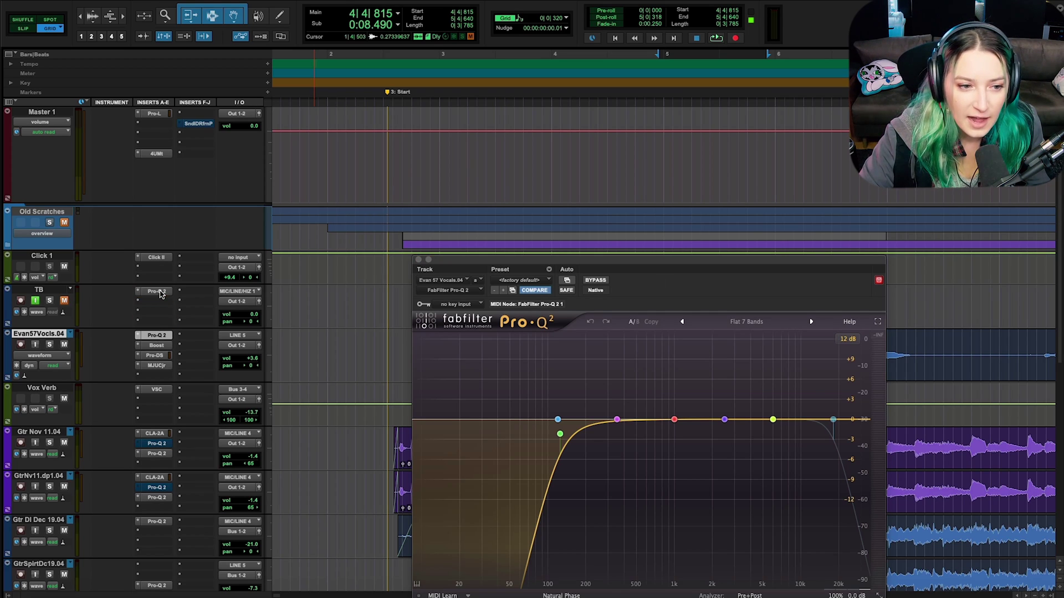
left_click(160, 293)
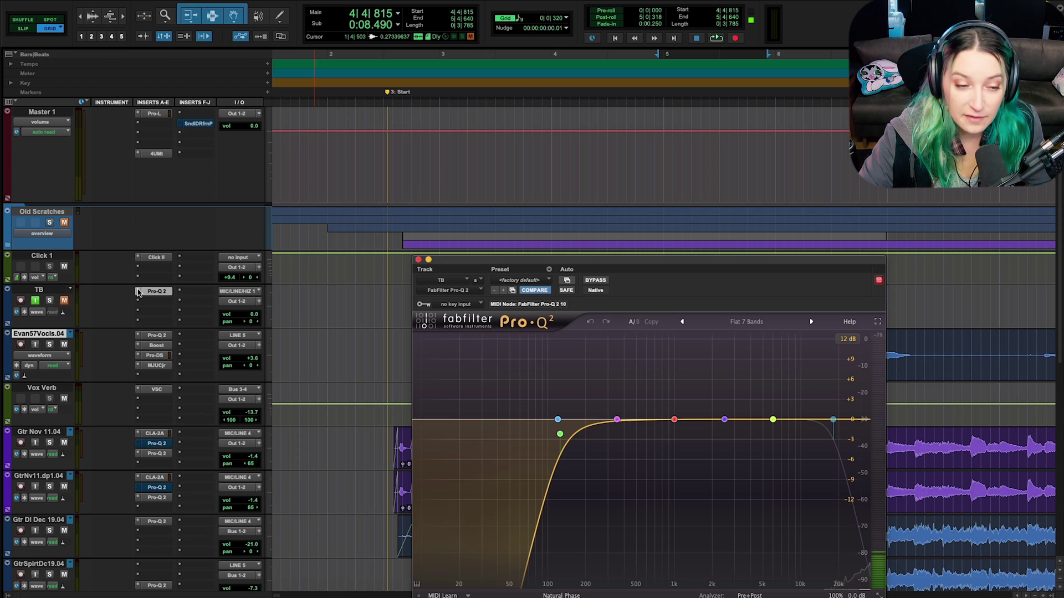
left_click(139, 292)
left_click(164, 254)
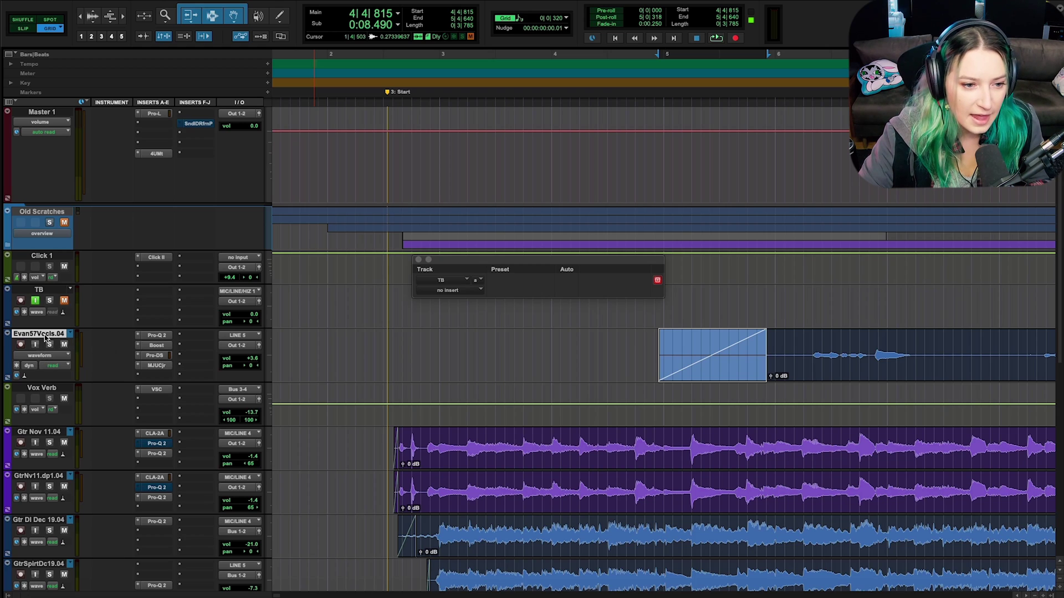
Toggle bypass of the inserts on the selected vocal track repeatedly, and close the empty plug-in window
key("shift+a")
key("shift+a")
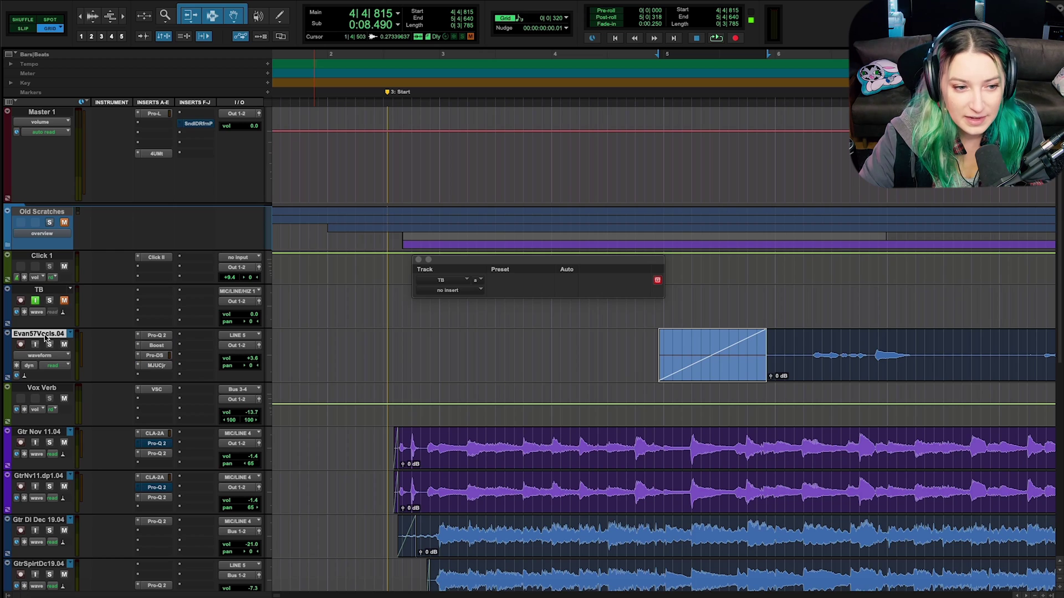
key("shift+a")
key("shift+a")
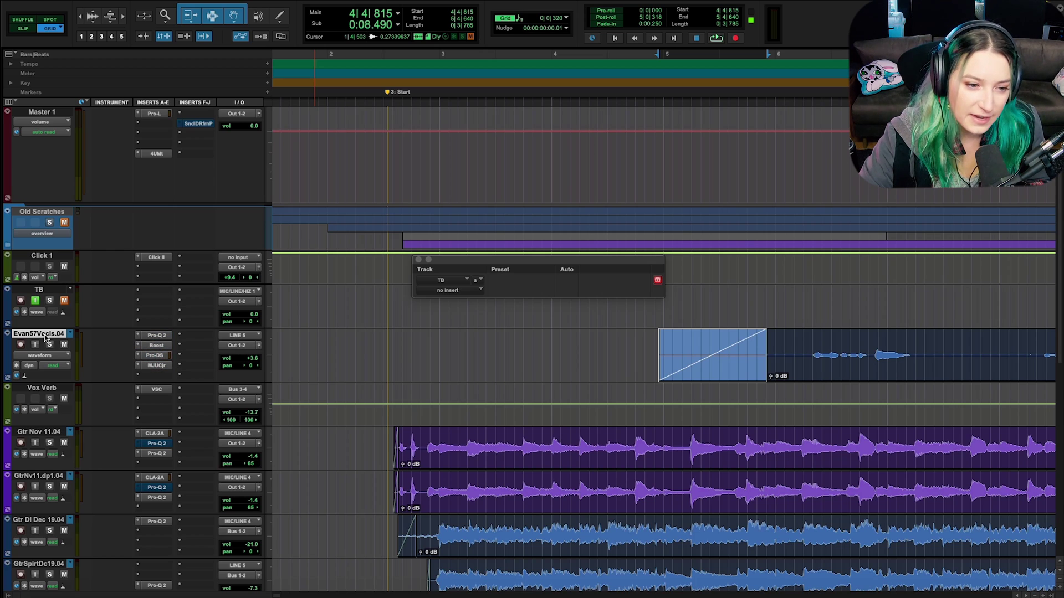
key("shift+a")
key("shift+a")
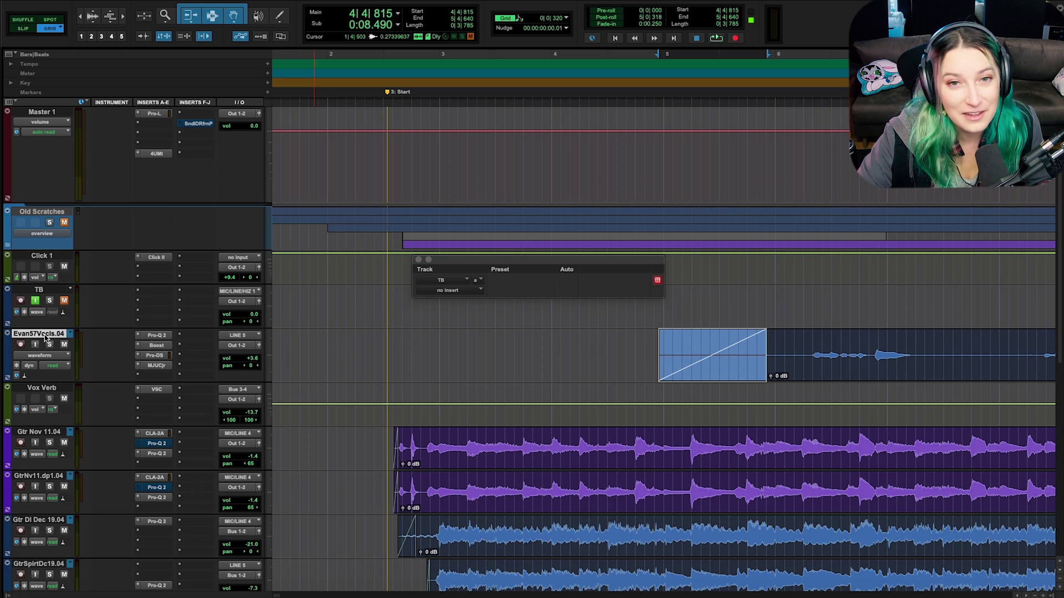
key("super+w")
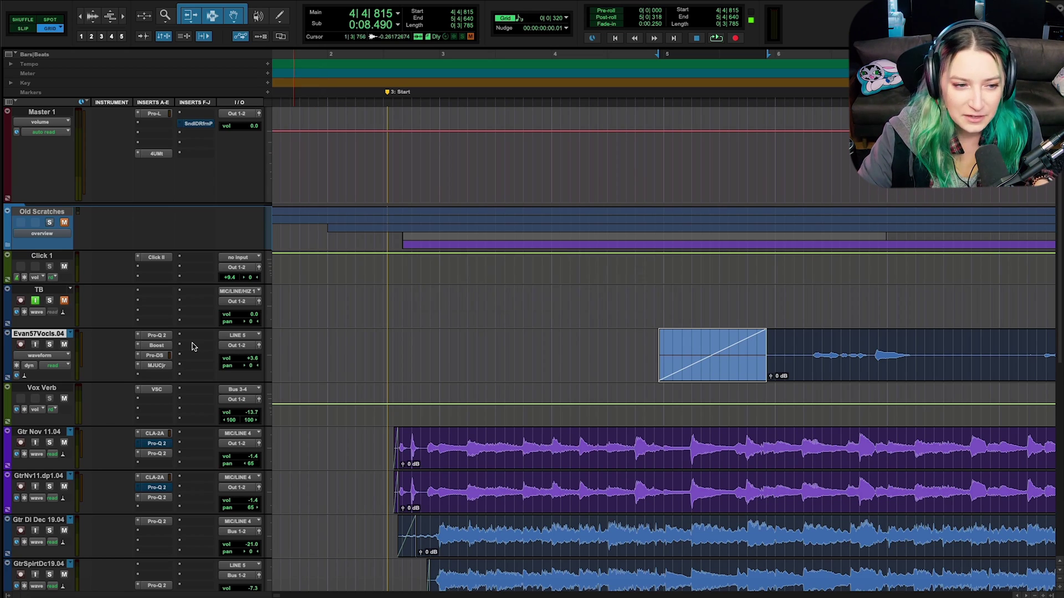
Open the vocal track's Pro-Q 2, untarget its window, and open Boost and Pro-DS in separate windows alongside it
left_click(164, 335)
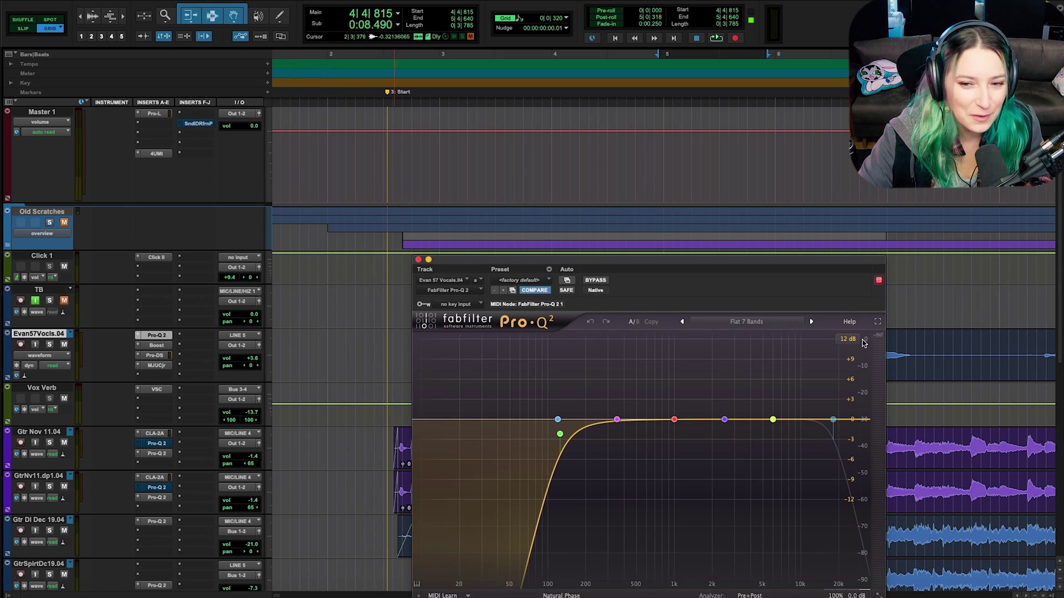
left_click(879, 281)
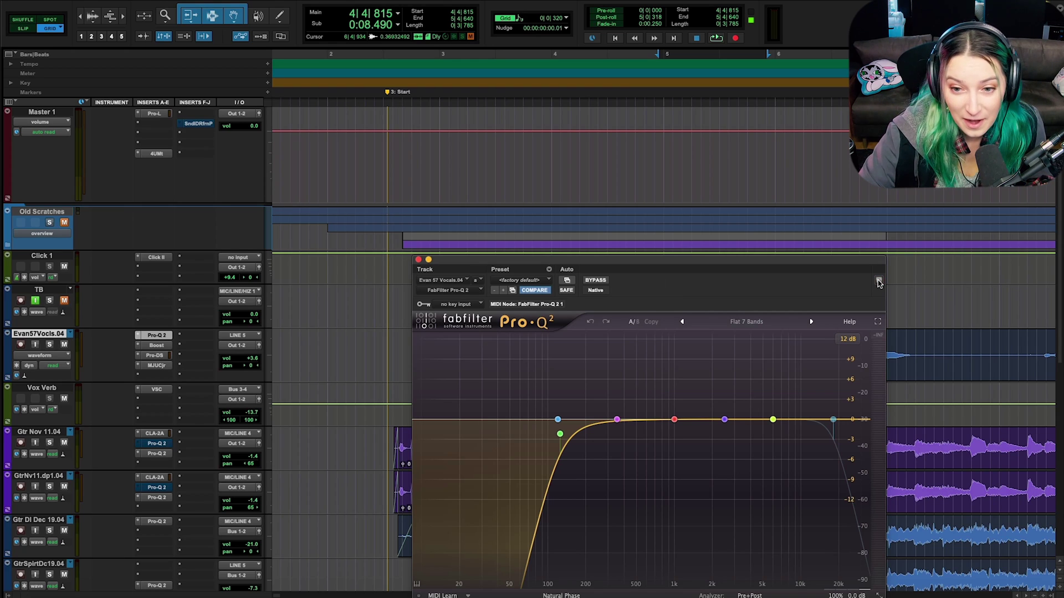
left_click(157, 346)
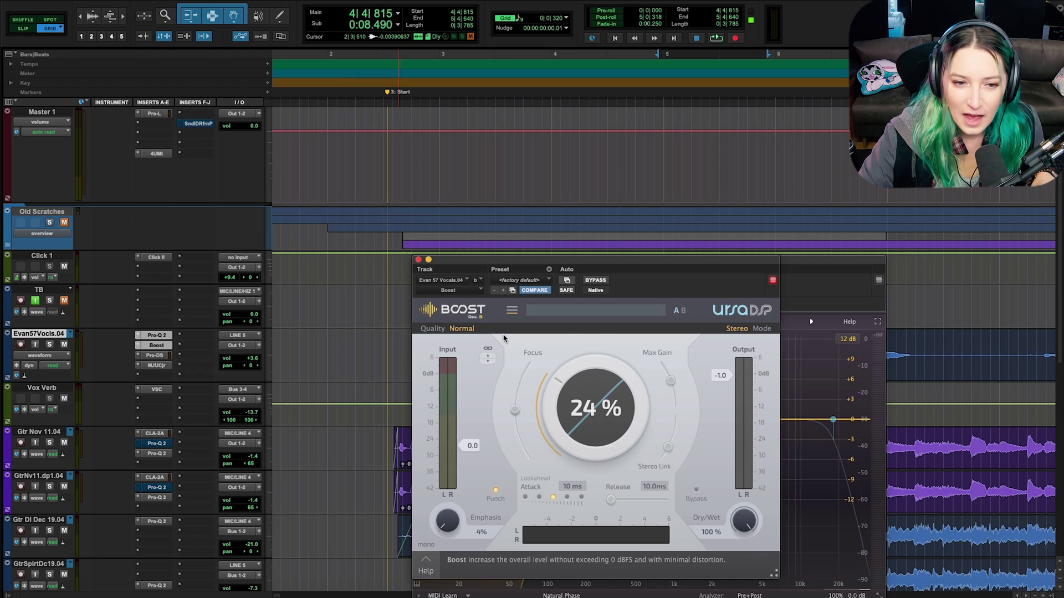
left_click(158, 356)
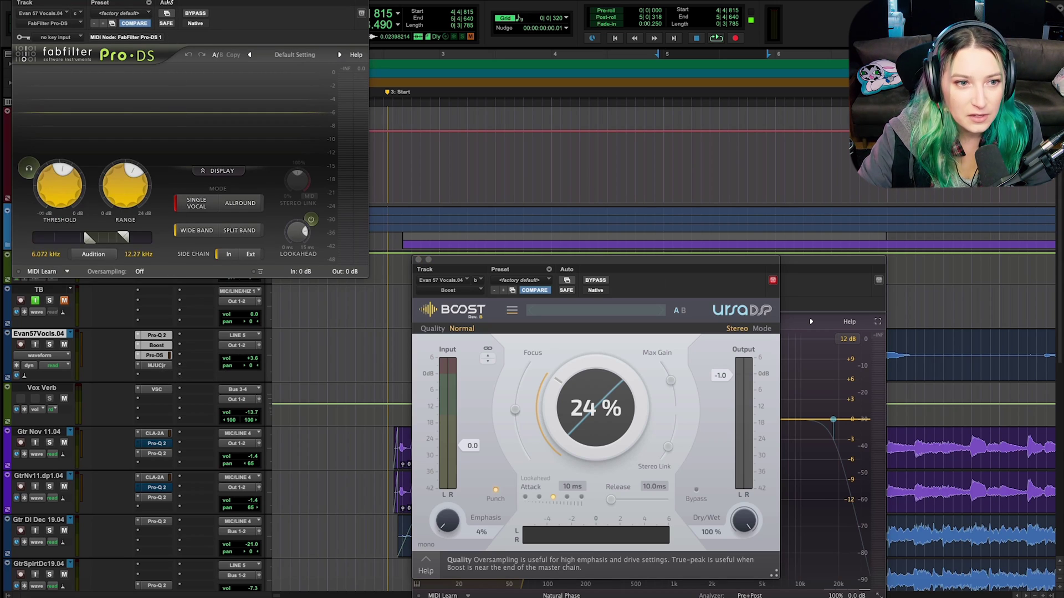
left_click_drag(166, 1, 465, 152)
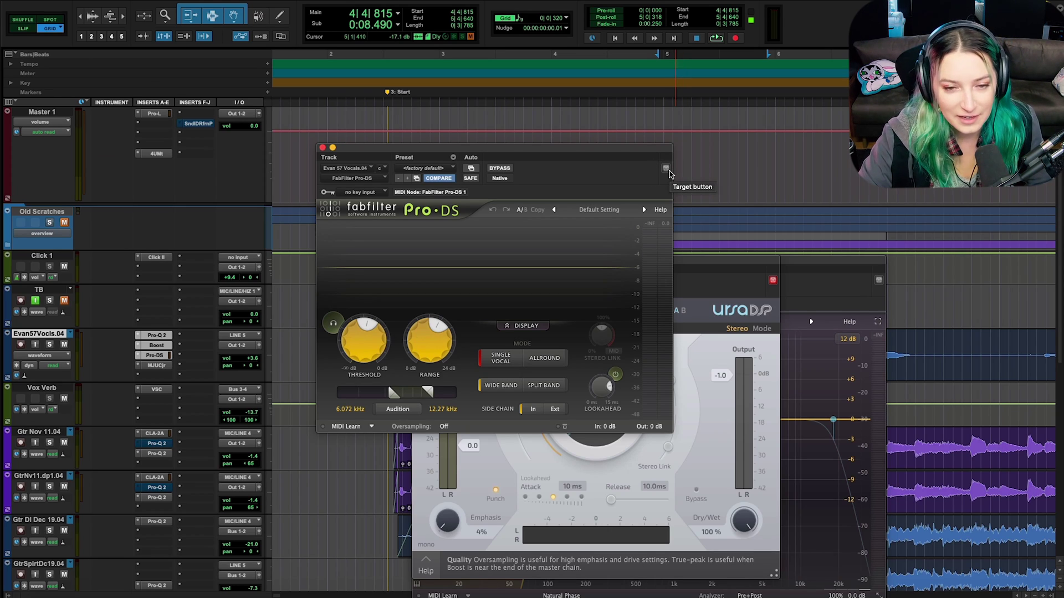
Show MJUCjr in the targeted plug-in window, close it, and reopen Boost in its own window
left_click(151, 367)
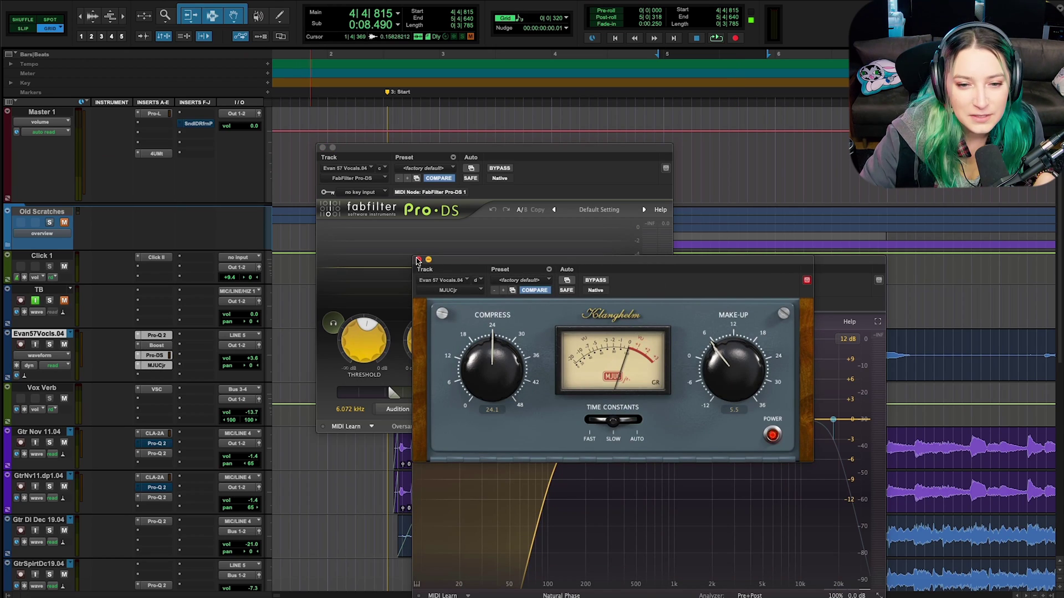
left_click(418, 260)
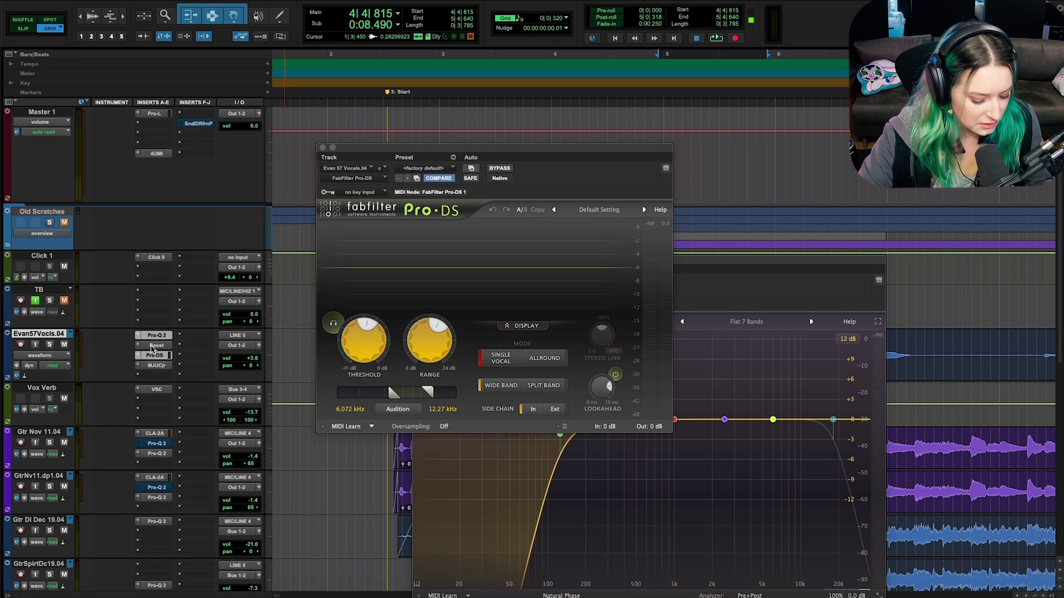
left_click(152, 347)
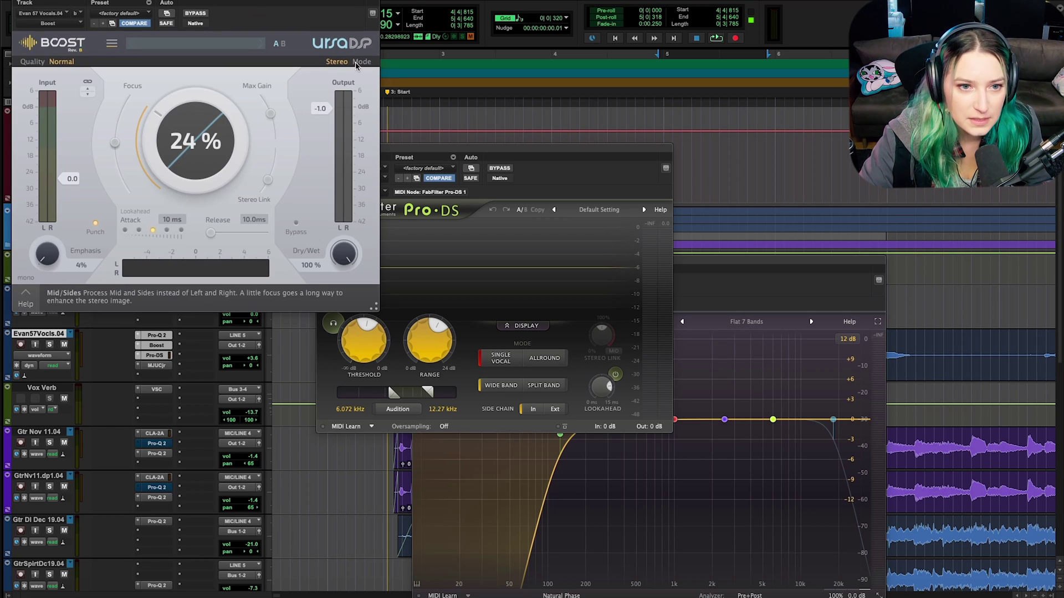
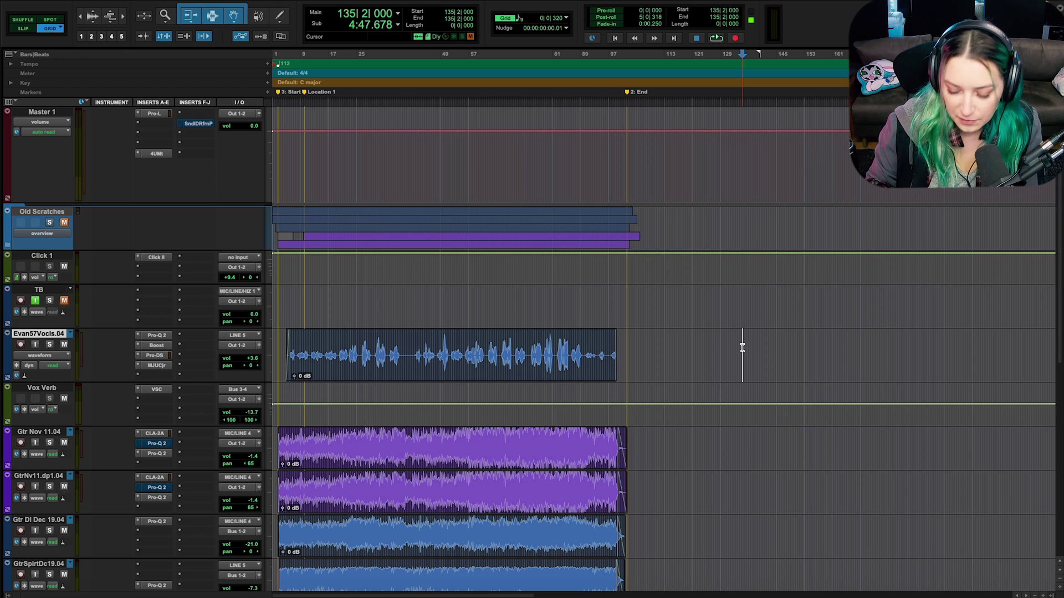
Recall marker 2 (End), extend the vocal track selection back to the Start marker, and clear the selection
key("KP_Decimal")
key("KP_2")
key("KP_Decimal")
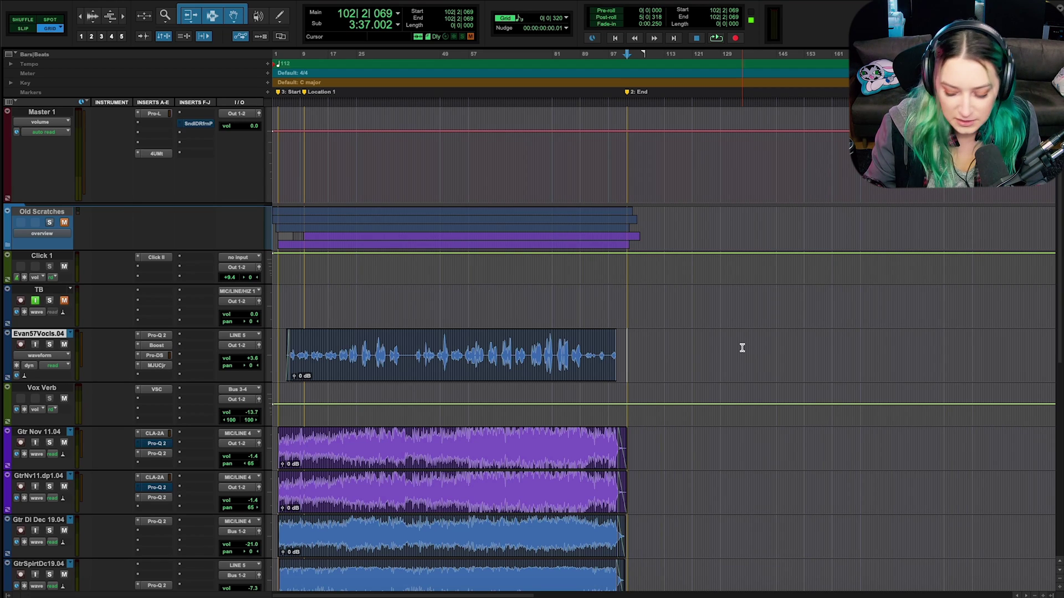
key("alt+shift+Tab")
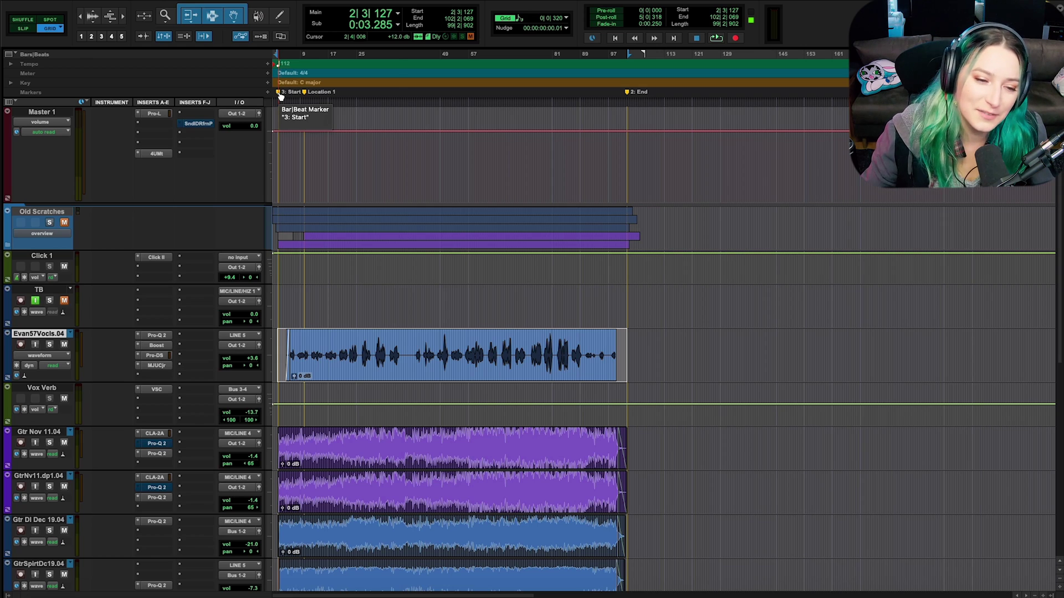
left_click(428, 297)
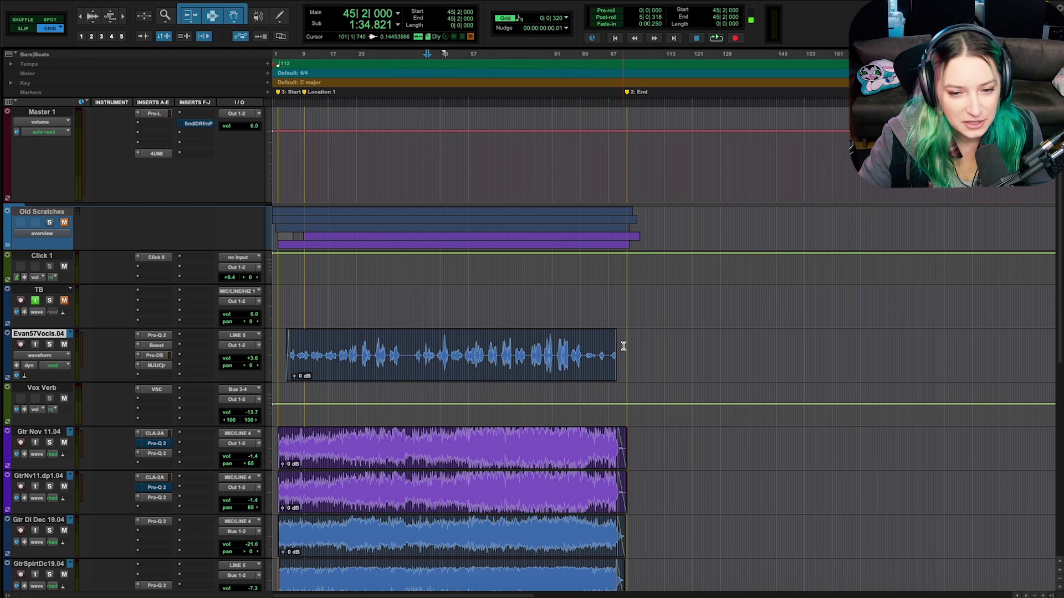
left_click(645, 346)
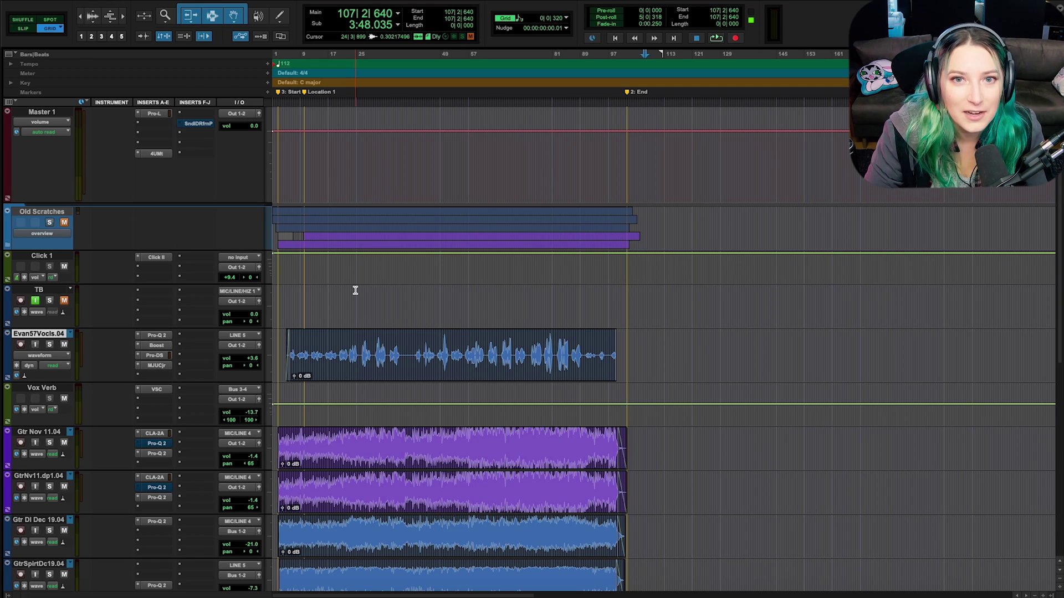
Select the Old Scratches folder track and expand it to reveal its member tracks
left_click(54, 213)
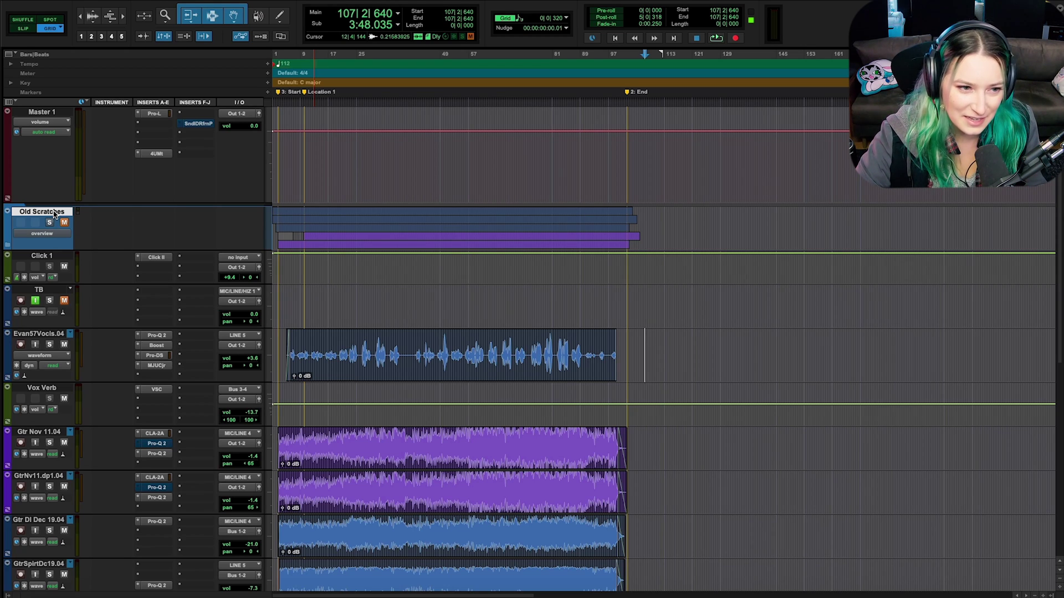
left_click(7, 248)
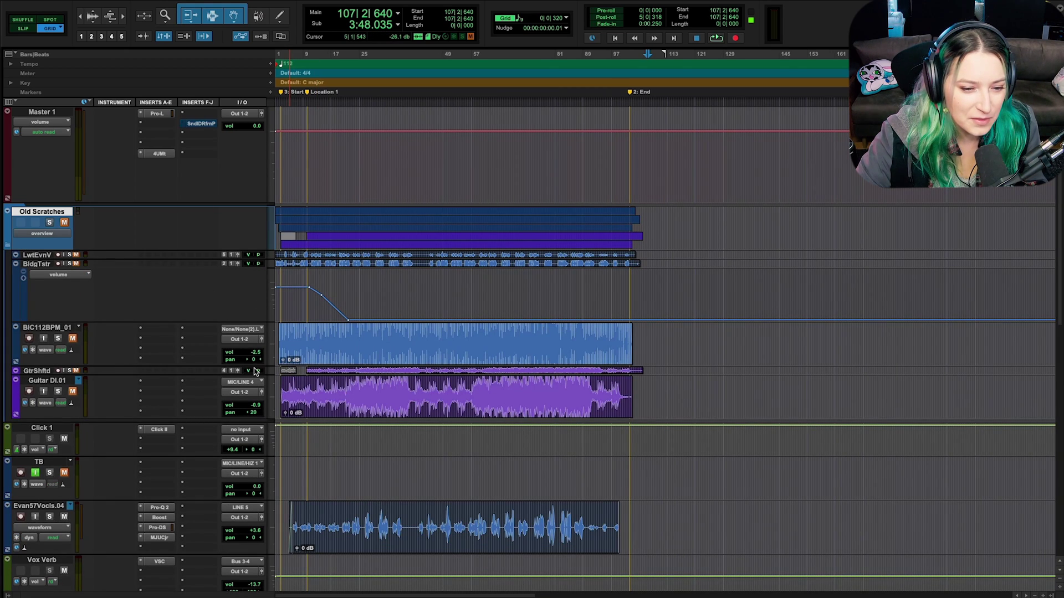
Collapse the Old Scratches folder track and reduce its height to the smallest row size
scroll(254, 371, "down", 4)
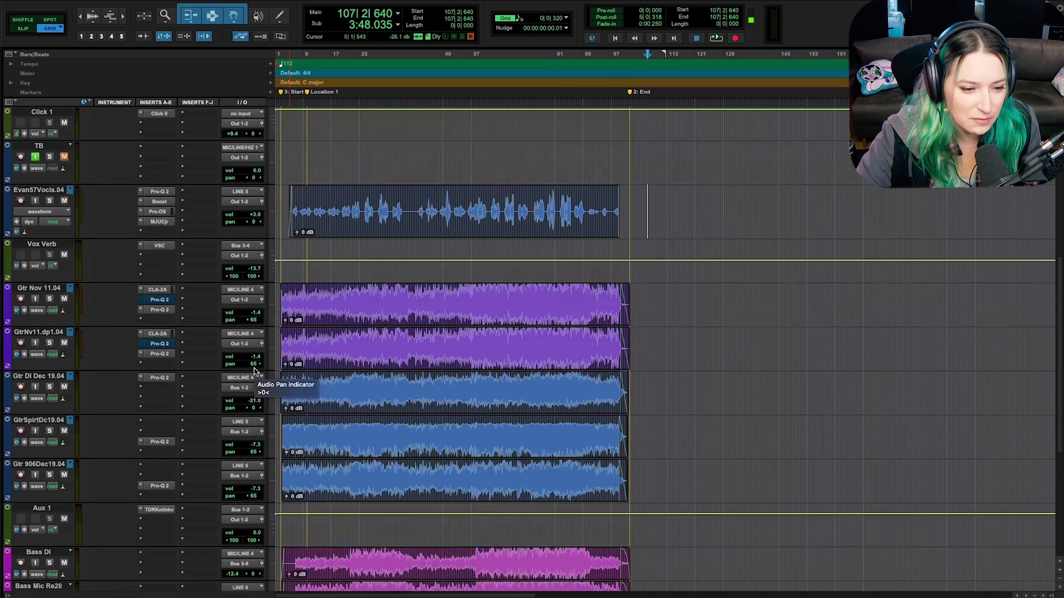
scroll(254, 371, "up", 2)
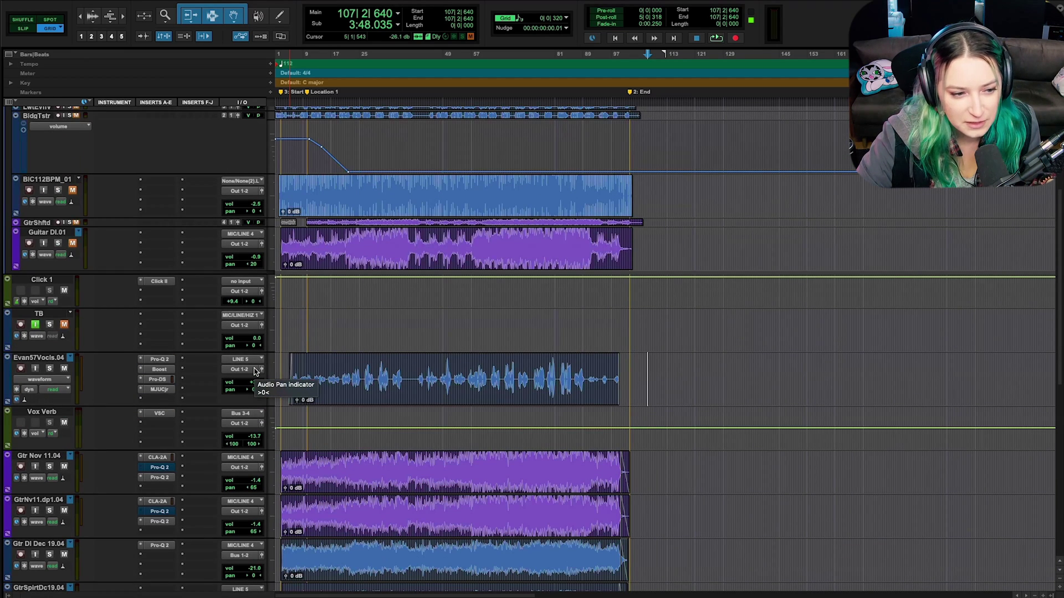
scroll(255, 371, "up", 2)
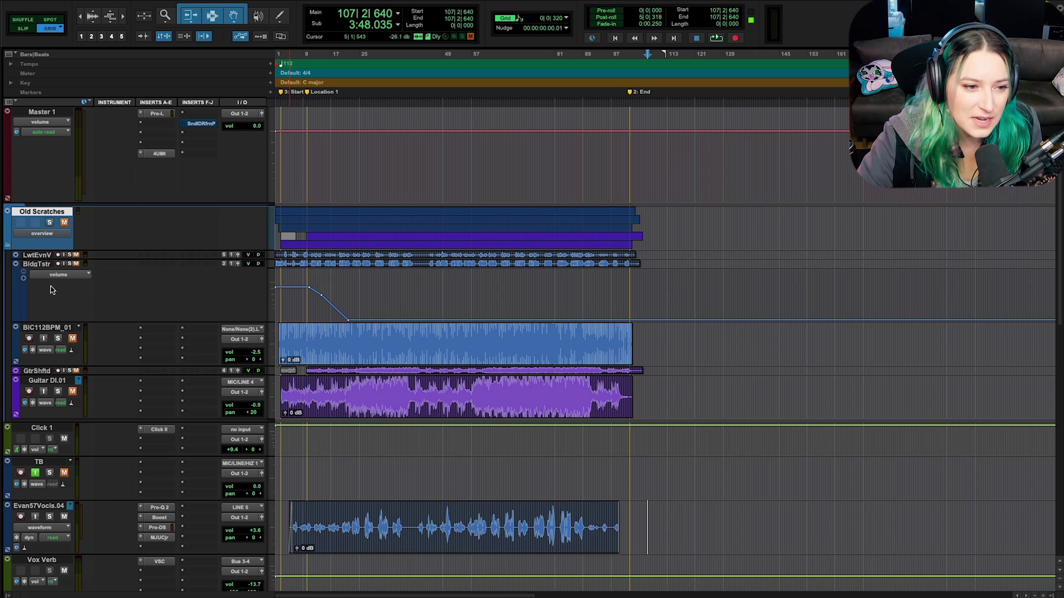
left_click(7, 244)
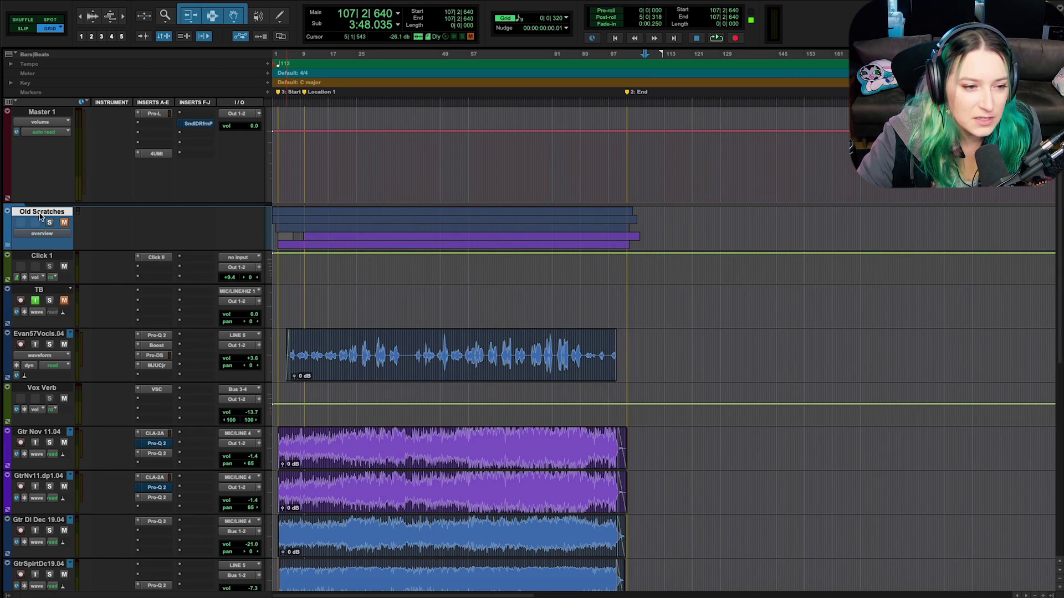
left_click_drag(53, 251, 57, 227)
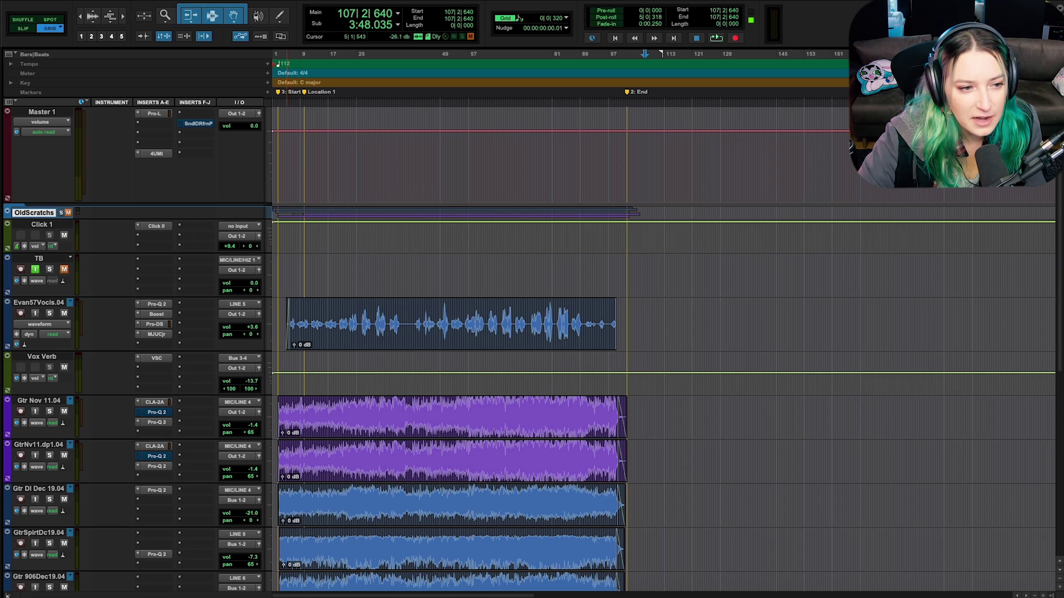
Open the track list, hide the tracks from Old Scratches through Vox Verb, and show them again
left_click(7, 596)
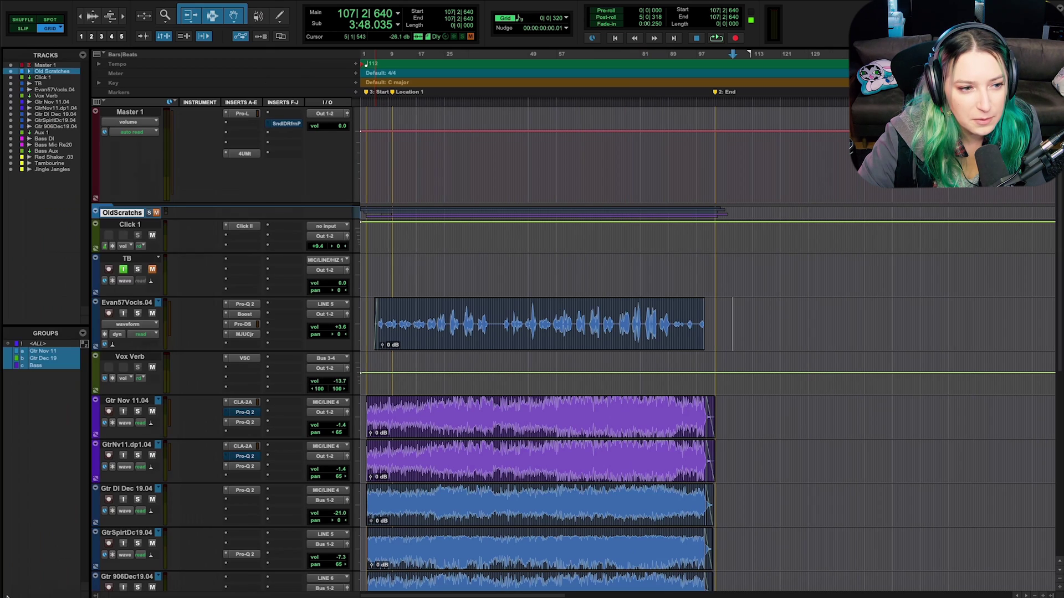
left_click(10, 72)
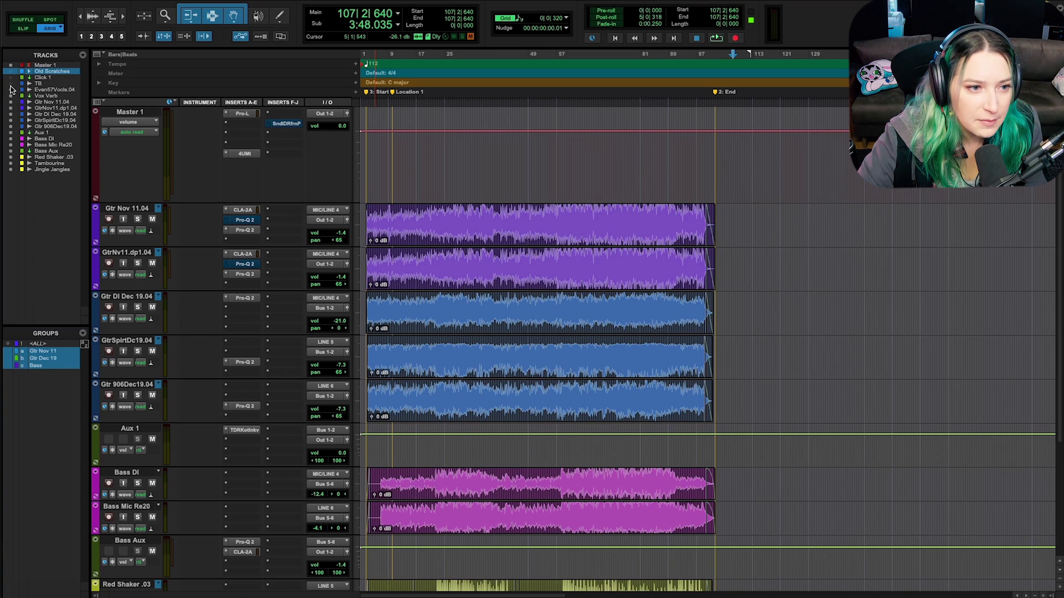
left_click(11, 72)
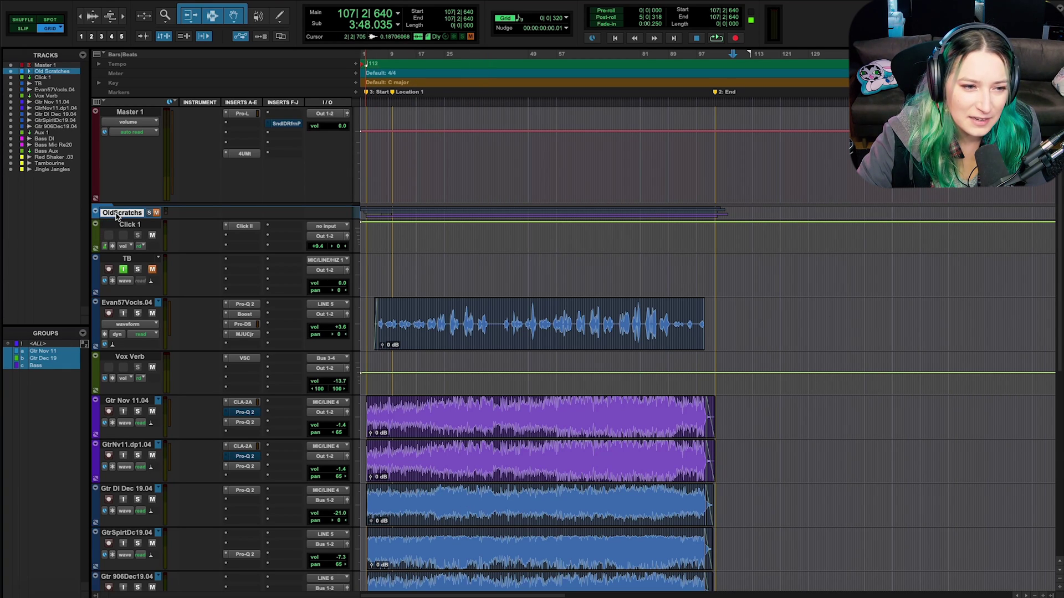
Resize the Old Scratches folder track to a short height that still shows its full name, and hide the track list
left_click_drag(111, 217, 123, 284)
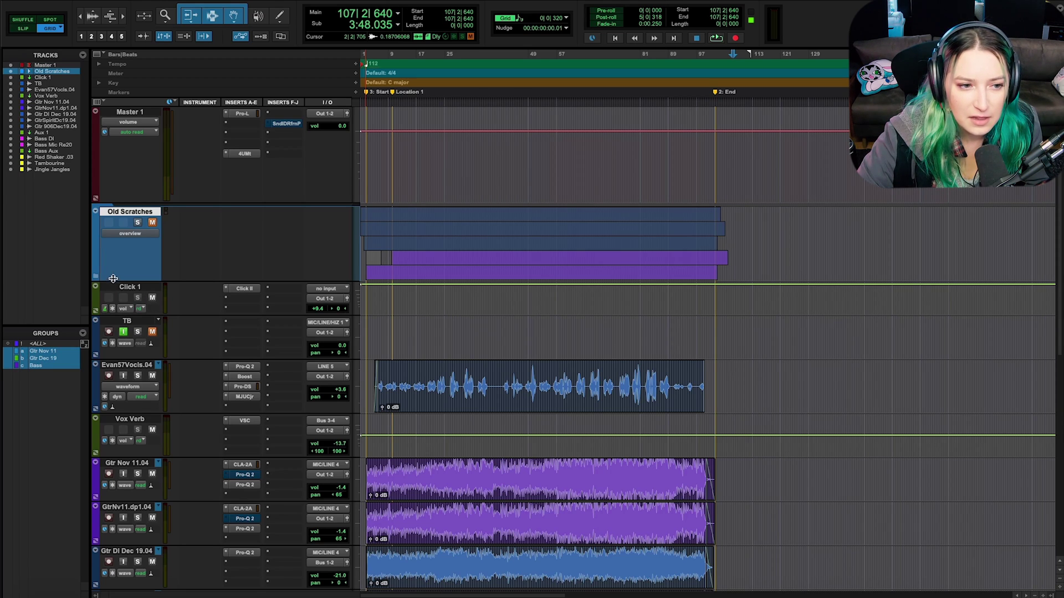
left_click_drag(112, 281, 118, 229)
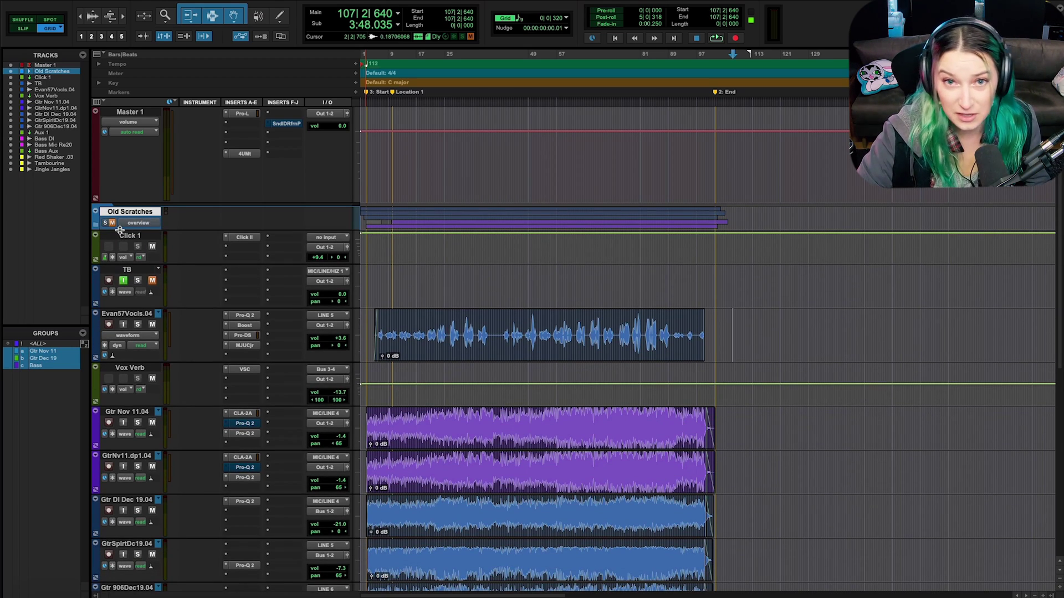
key("ctrl+alt+l")
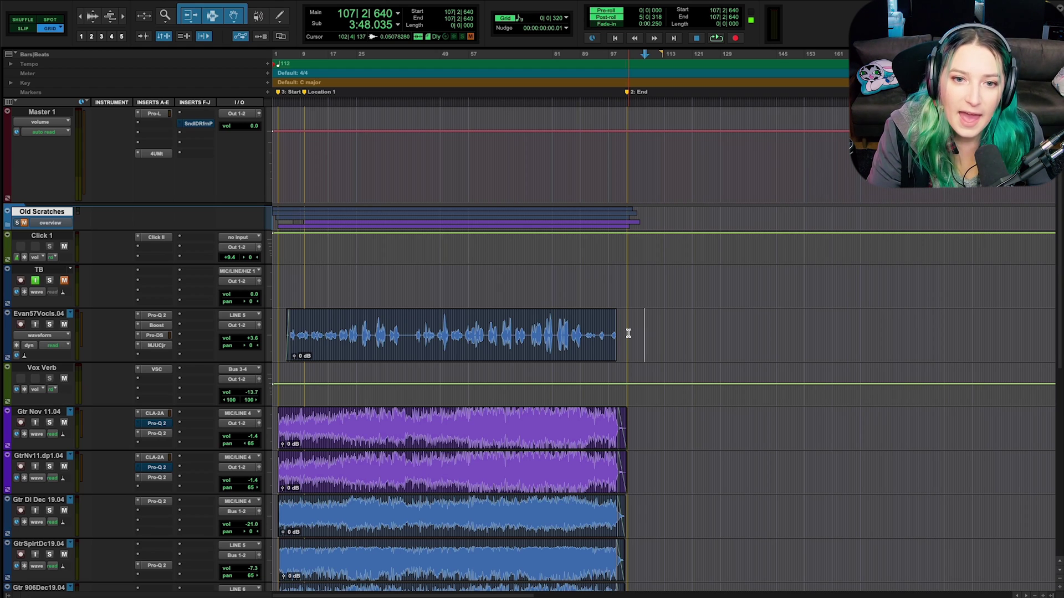
Set the pre-roll to 13|1|000, audition playback leading into bar 147, and toggle pre/post-roll
key("ctrl+k")
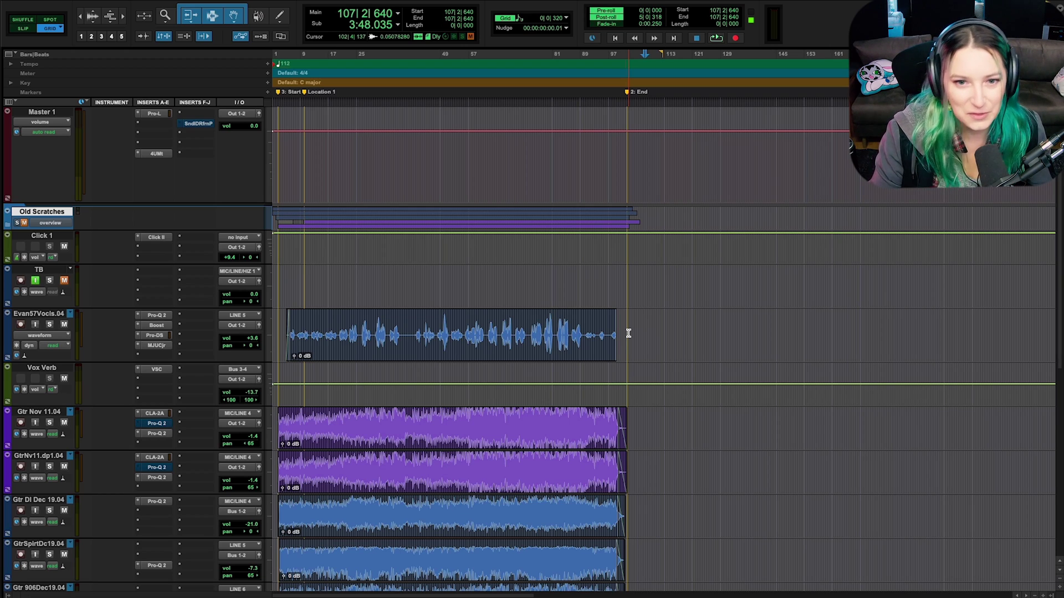
left_click_drag(644, 54, 600, 58)
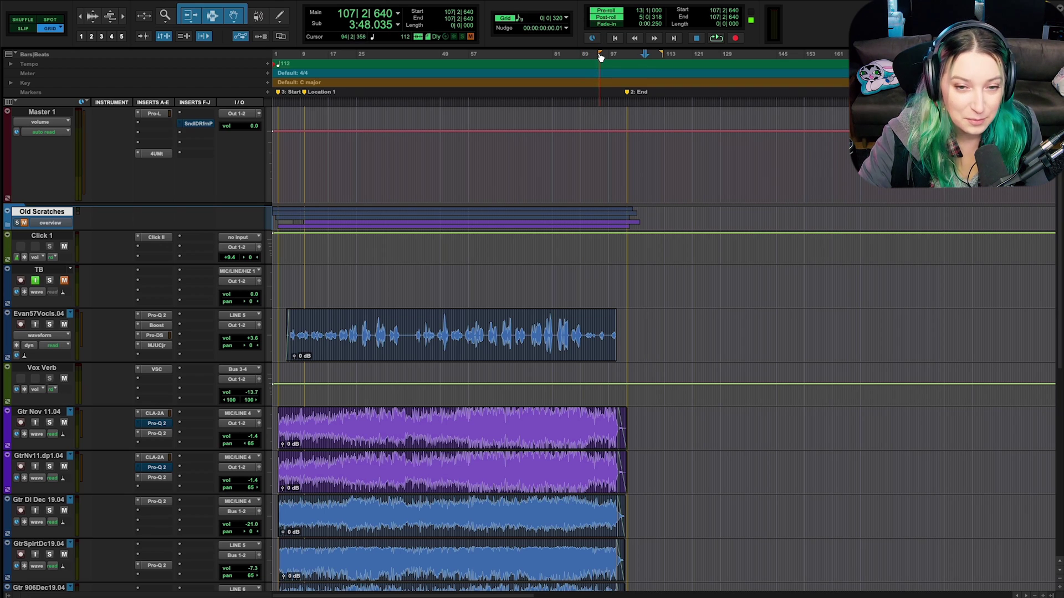
left_click(783, 329)
key("space")
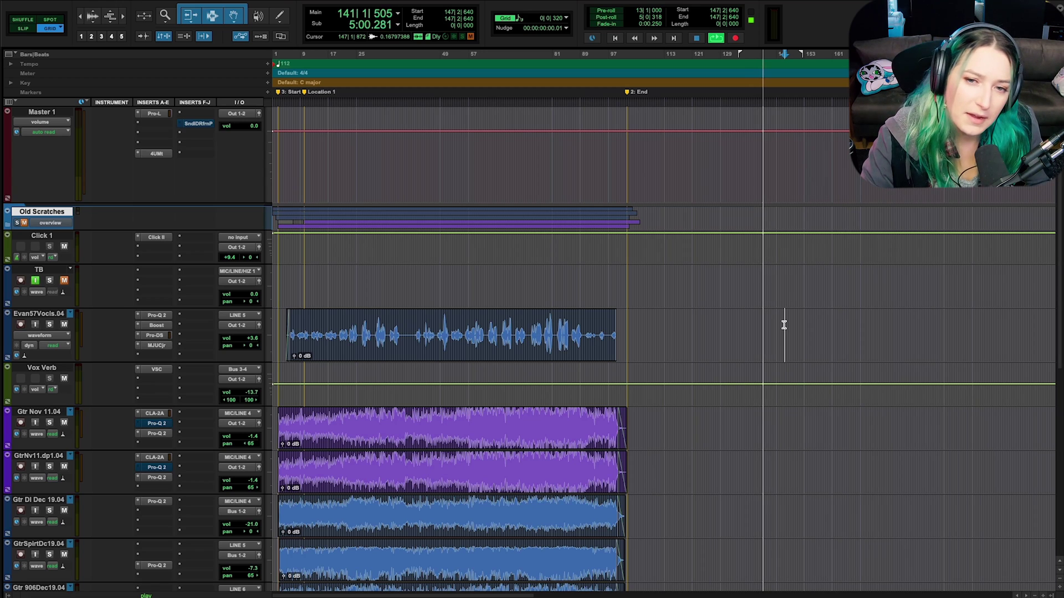
key("space")
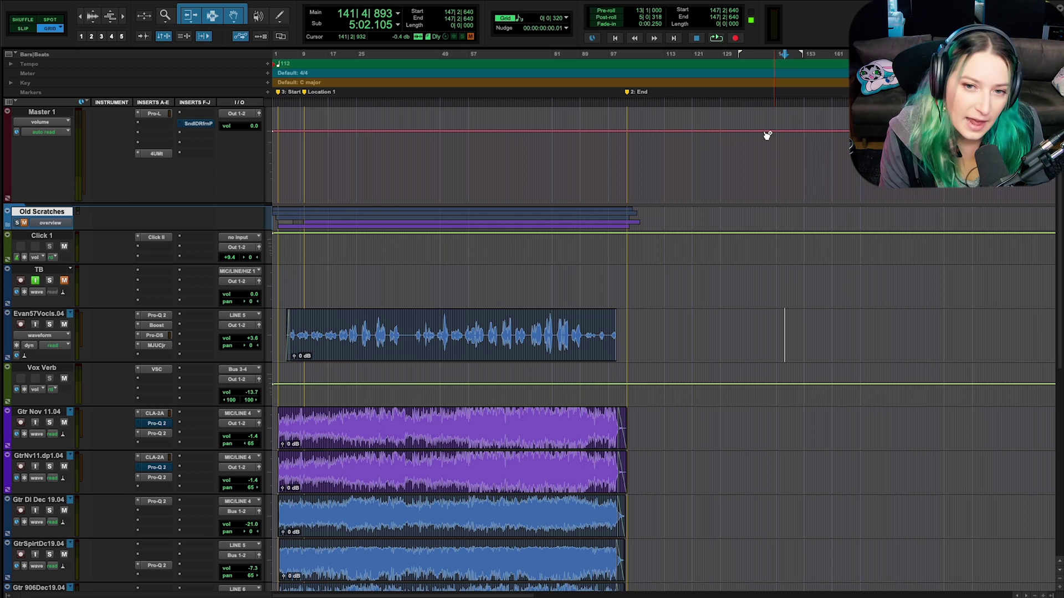
key("ctrl+k")
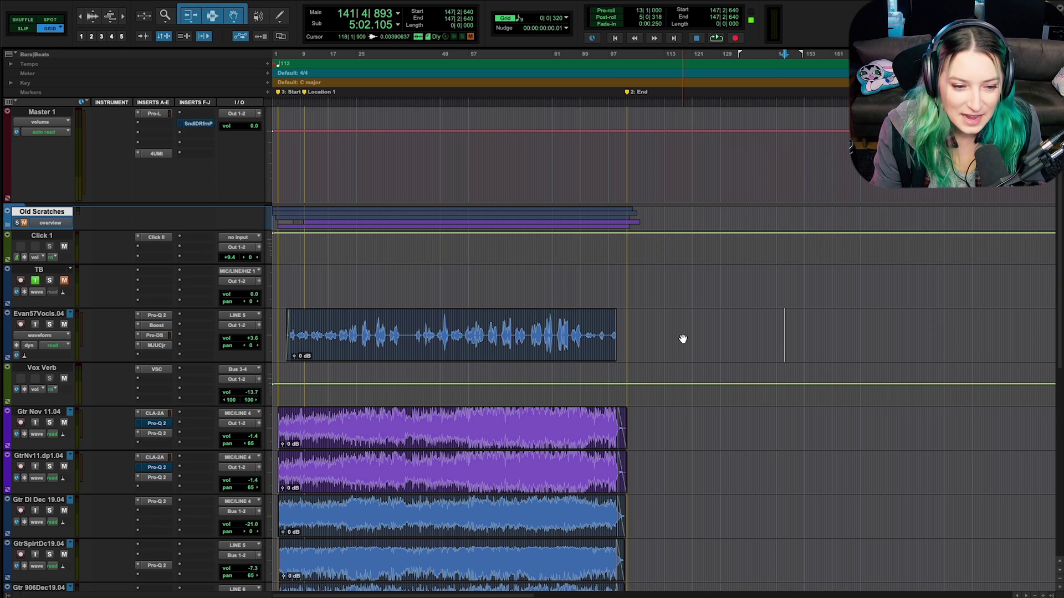
Place the edit cursor on the TB track at 32|4|640 and magnify the timeline to waveform detail
left_click(385, 280)
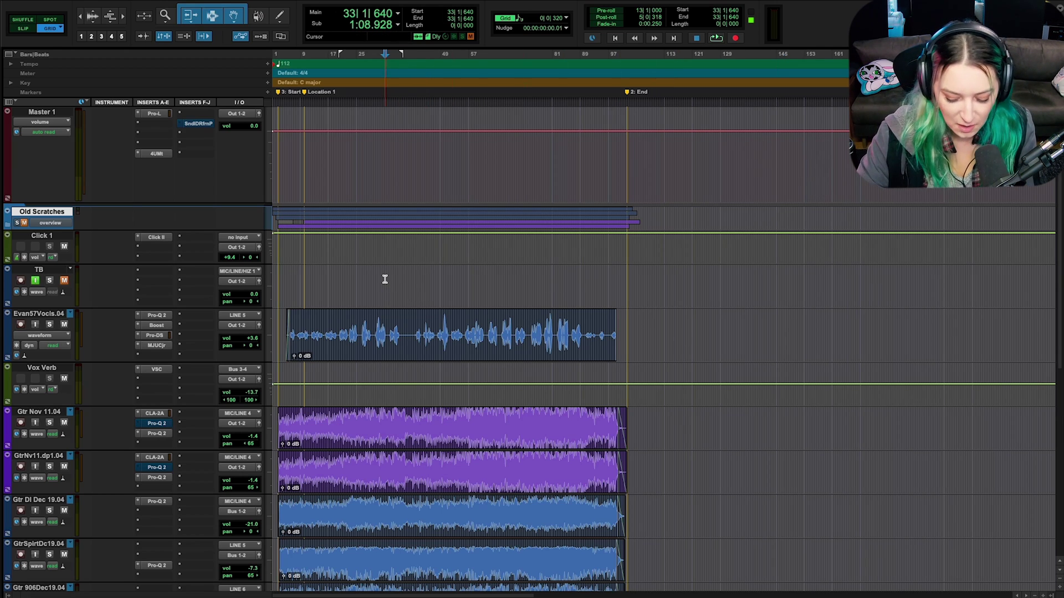
key("ctrl+]")
key("ctrl+]")
key("ctrl+]")
key("ctrl+]")
key("ctrl+]")
key("ctrl+]")
key("ctrl+]")
key("ctrl+]")
key("ctrl+]")
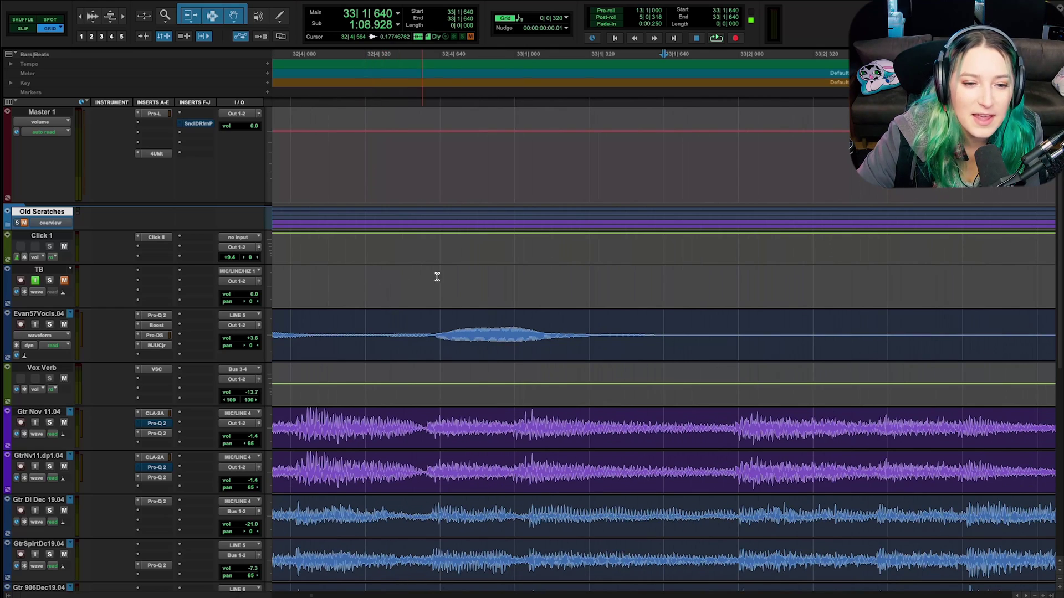
key("ctrl+]")
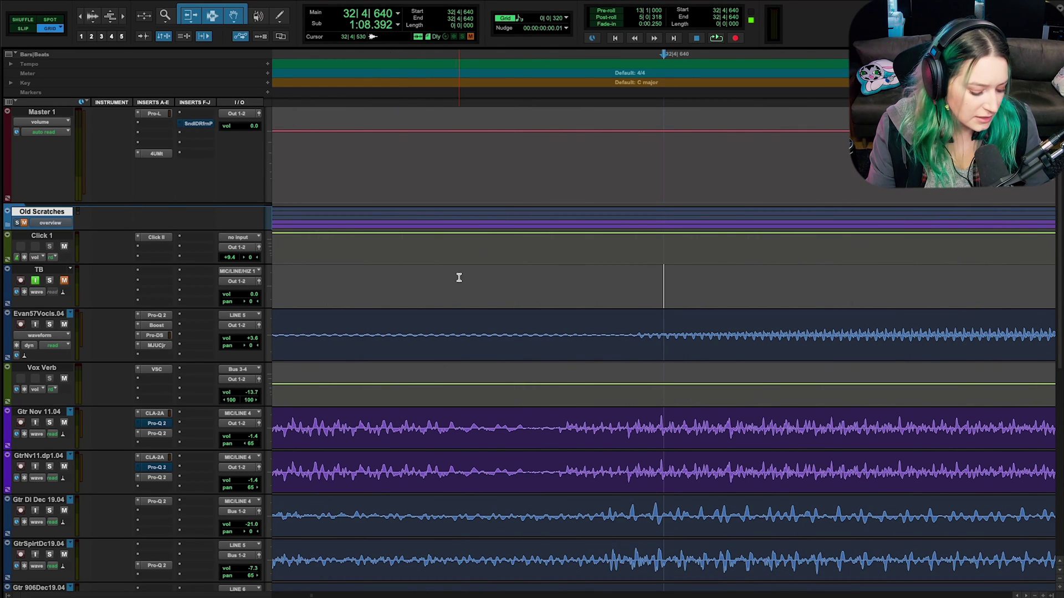
Fit the whole session in the timeline, then reduce the horizontal zoom three levels and restore it
key("alt+a")
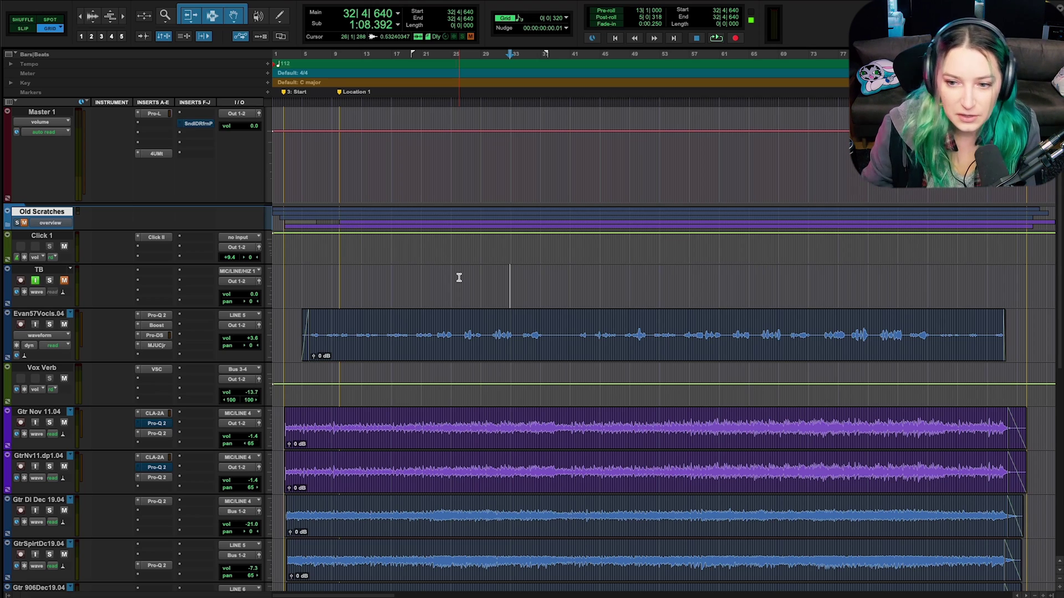
key("r")
key("r")
key("r")
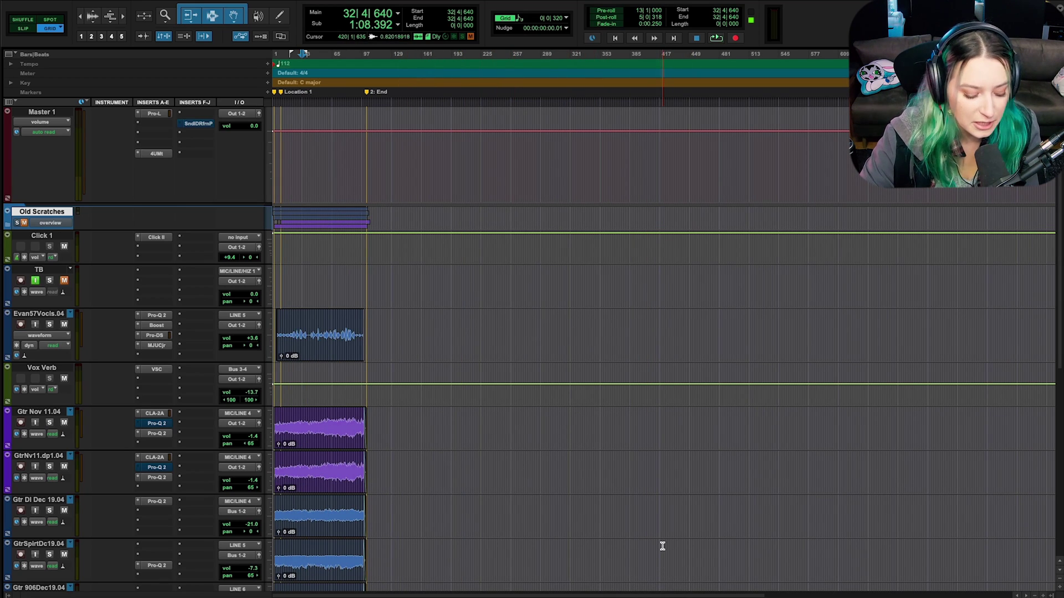
key("t")
key("t")
key("t")
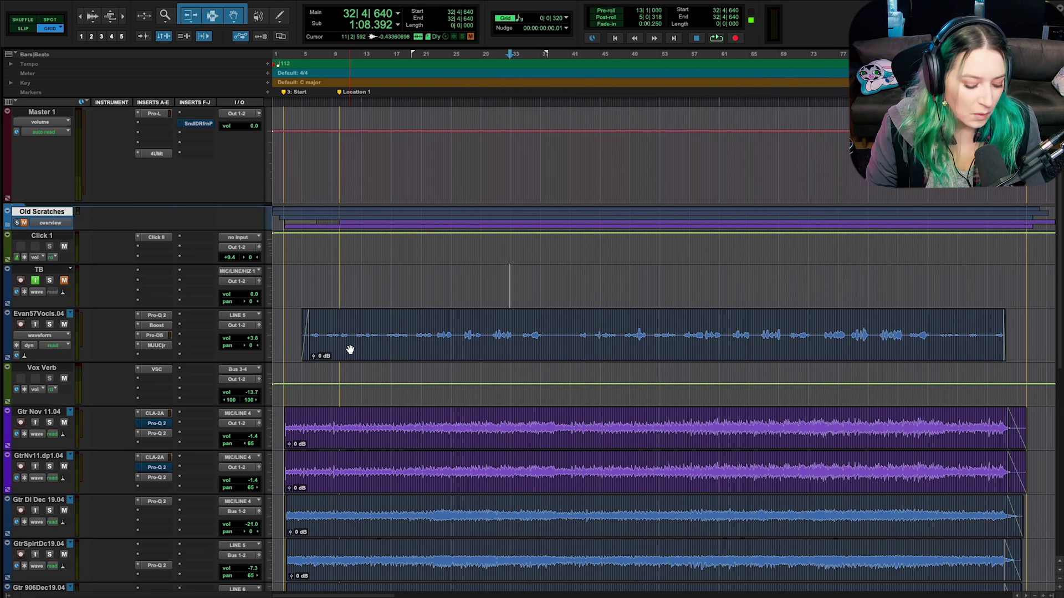
Cycle repeatedly through the edit tools and finish on the Smart Tool
key("F10")
key("Escape")
key("Escape")
key("Escape")
key("Escape")
key("Escape")
key("Escape")
key("Escape")
key("Escape")
key("Escape")
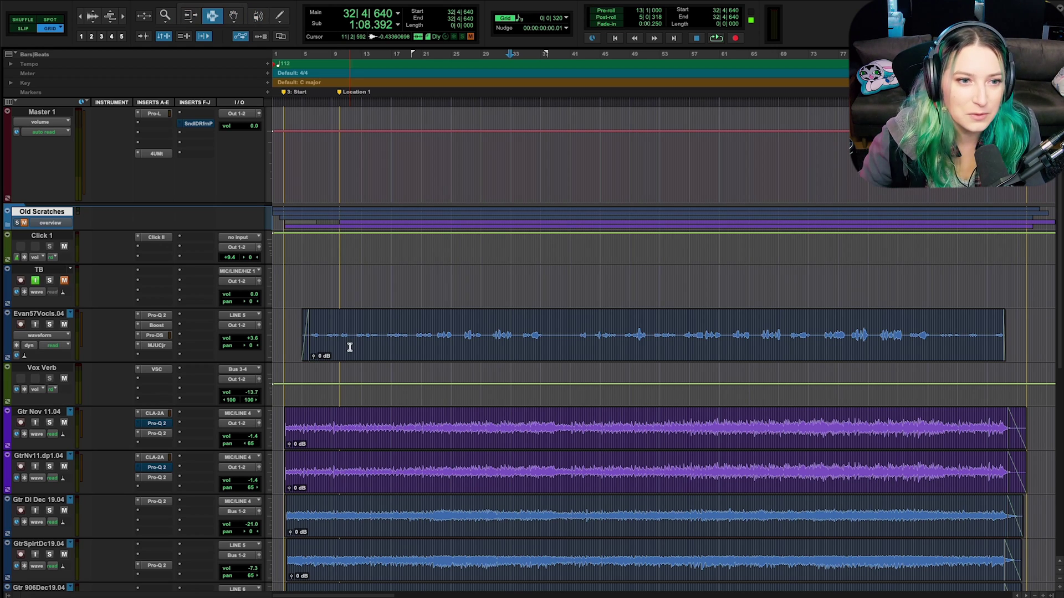
key("Escape")
key("Escape")
key("Escape")
key("Escape")
key("Escape")
key("Escape")
key("Escape")
key("Escape")
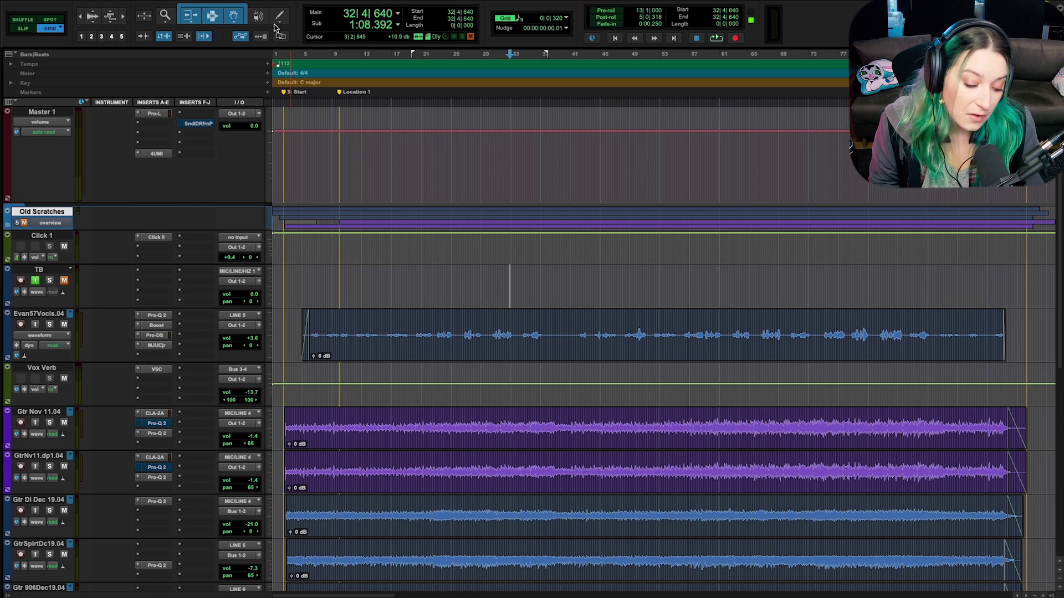
Switch the edit mode through Shuffle, Slip, Grid and Spot, ending in Slip mode
key("F1")
key("F2")
key("F4")
key("F3")
key("F2")
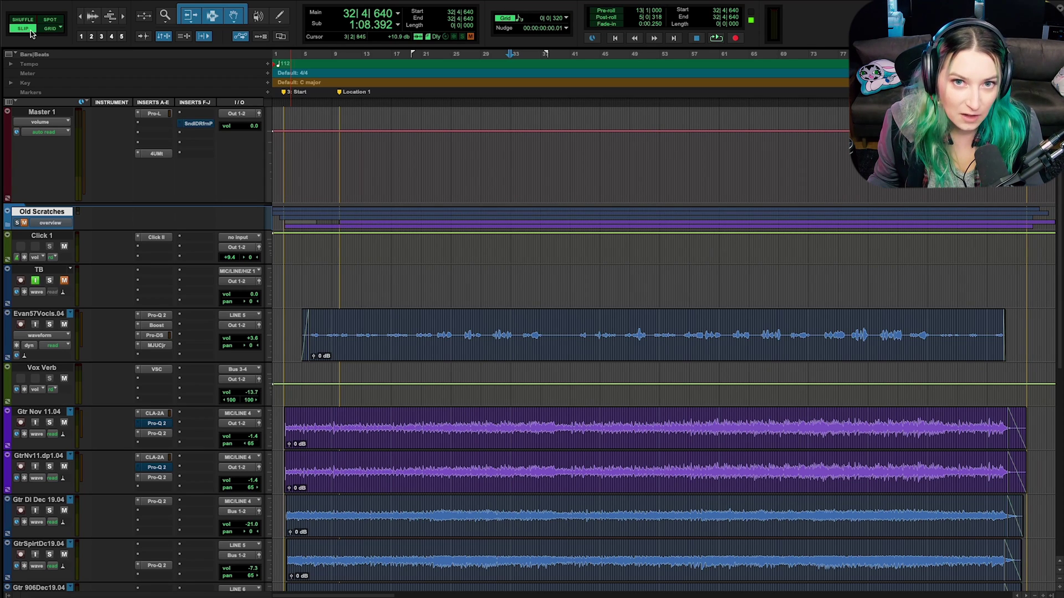
Run once more through the edit tools, including the Pencil, and return to the Smart Tool
key("Escape")
key("Escape")
key("Escape")
key("Escape")
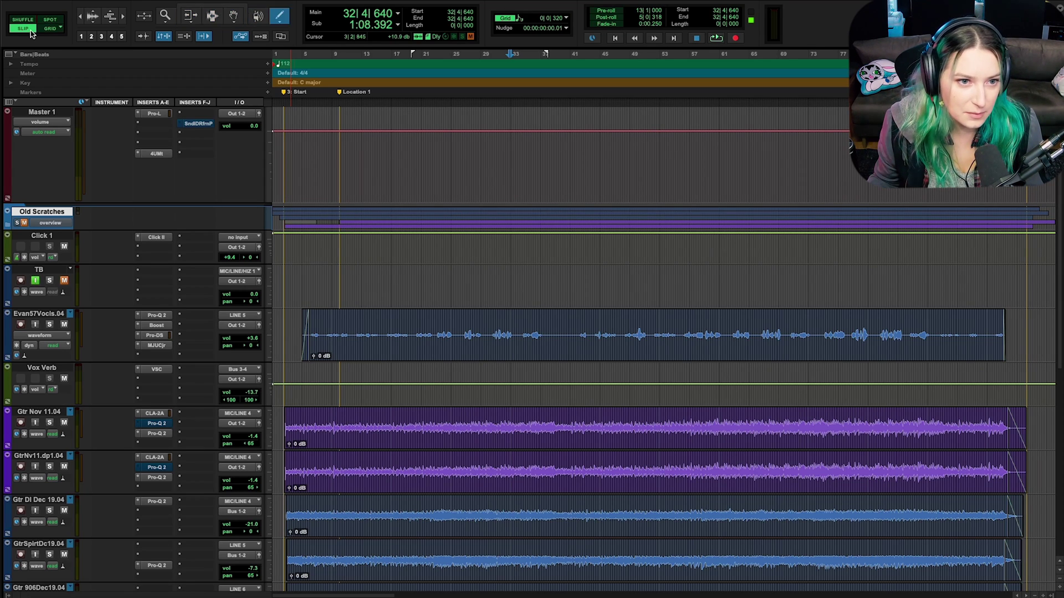
key("Escape")
key("Escape")
key("Escape")
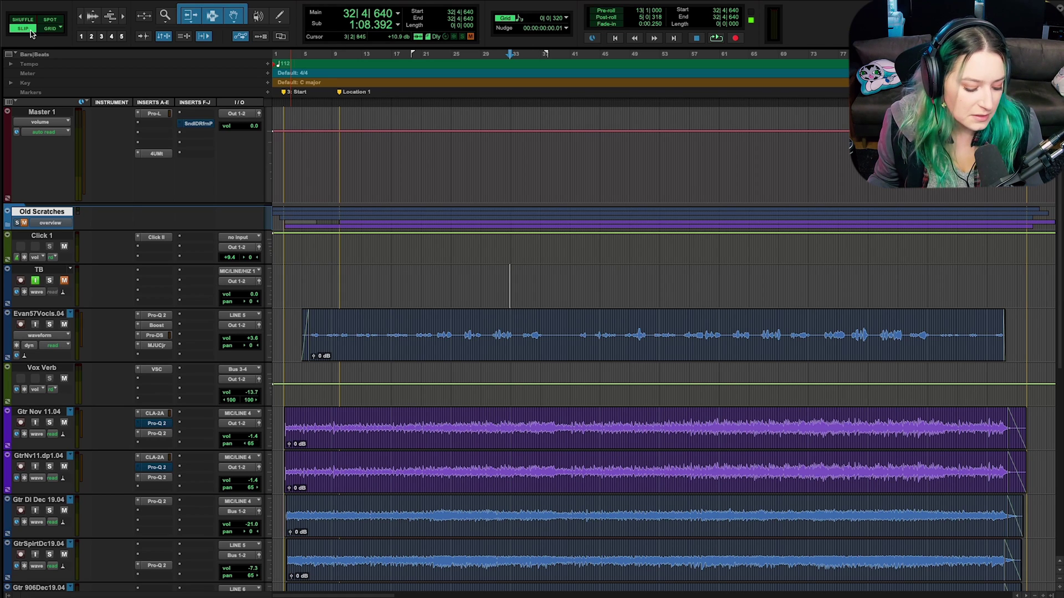
Cycle through all four edit modes in sequence and return to Slip mode
key("grave")
key("grave")
key("grave")
key("grave")
key("grave")
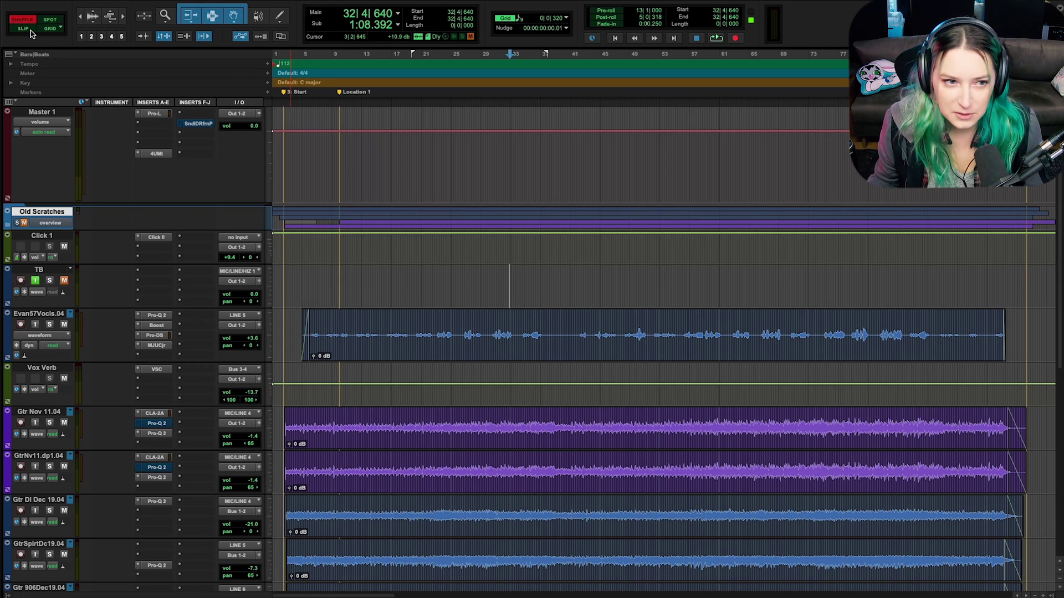
key("grave")
key("grave")
key("grave")
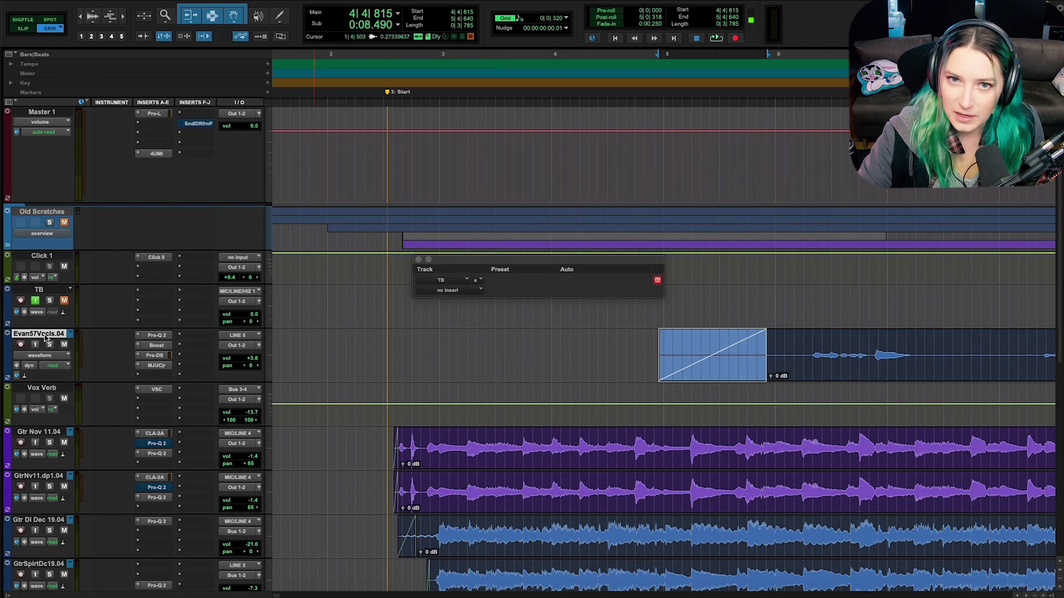
left_click(32, 31)
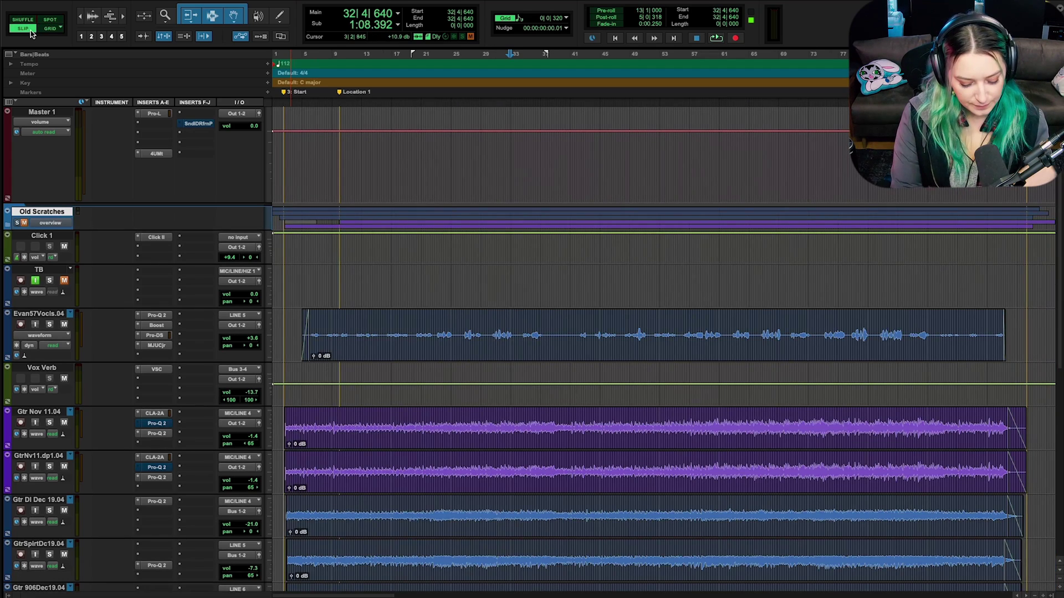